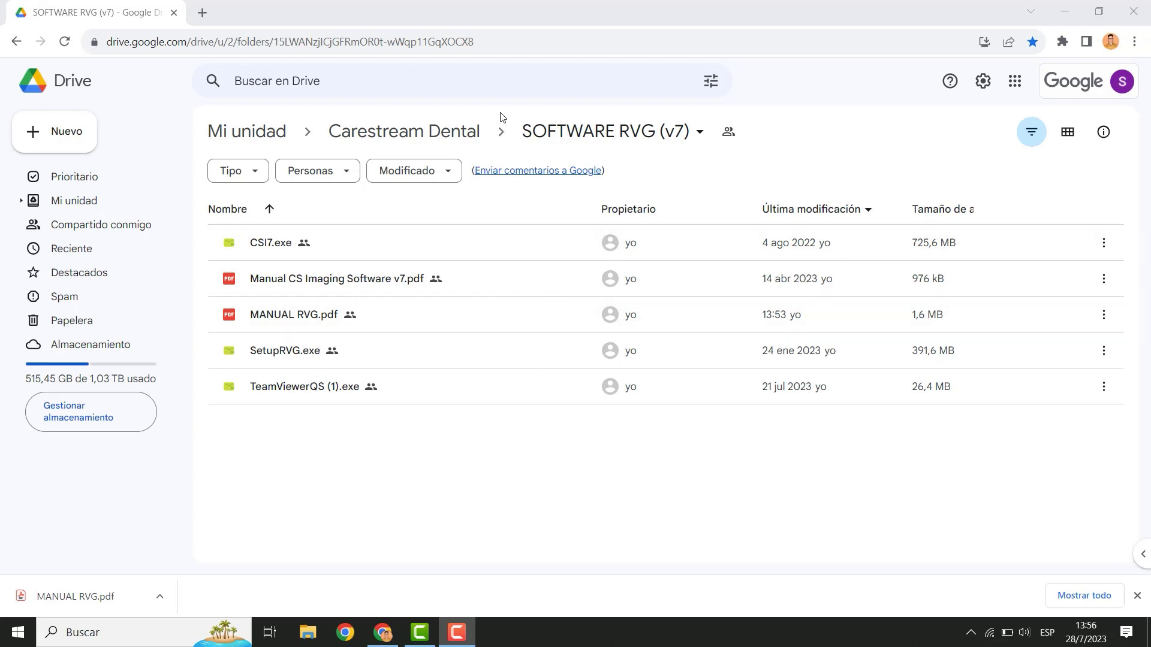
left_click_drag(563, 41, 95, 41)
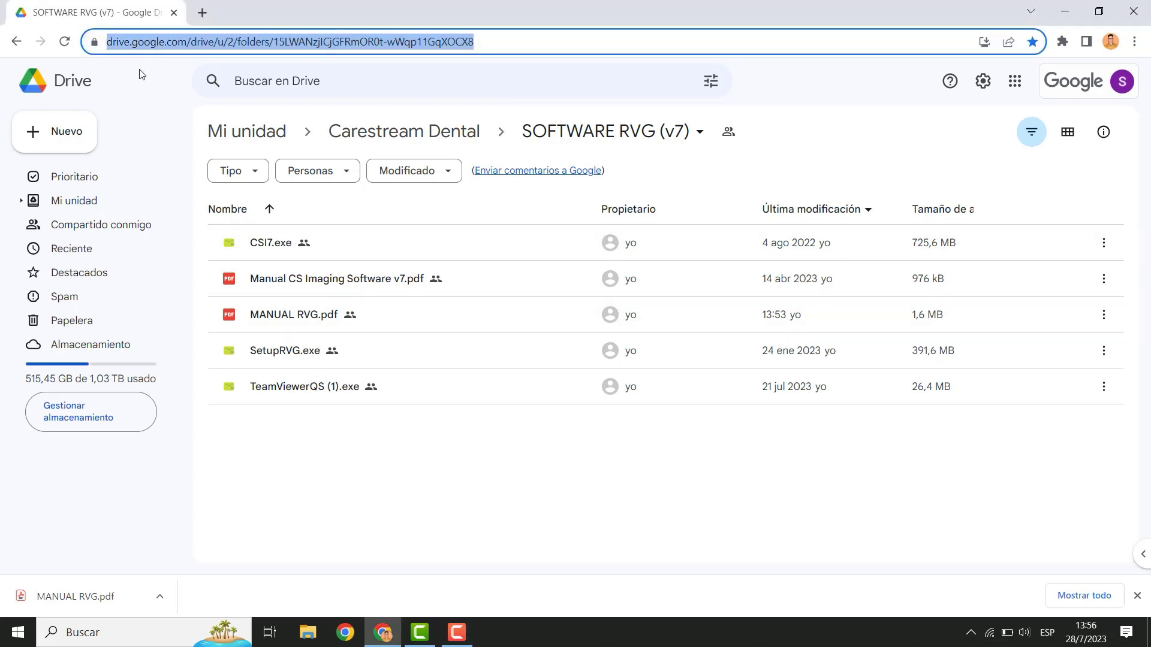
left_click(534, 183)
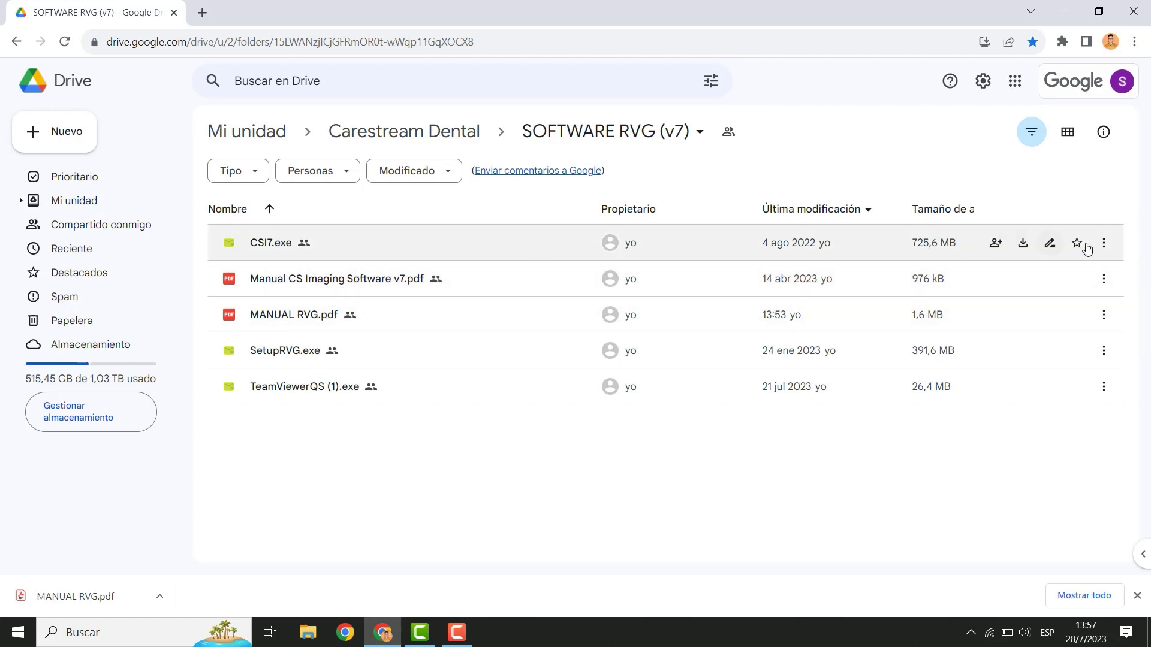
- Download CSI7.exe and SetupRVG.exe from the SOFTWARE RVG (v7) folder, accepting both despite the missing virus scan
left_click(1021, 246)
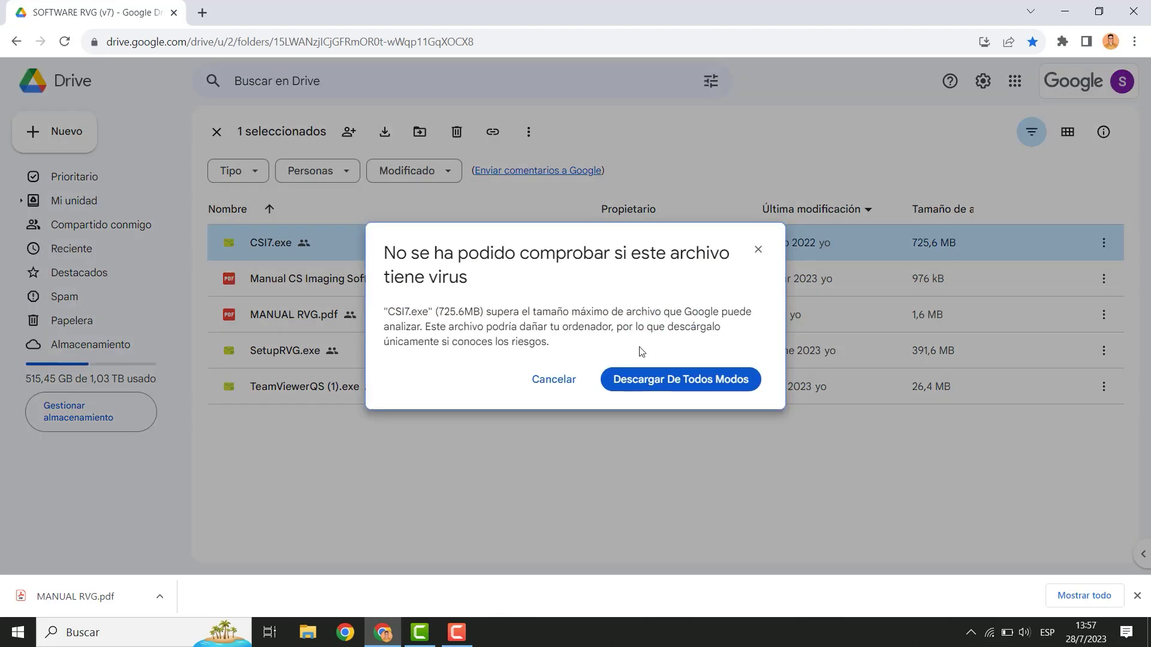
left_click(674, 386)
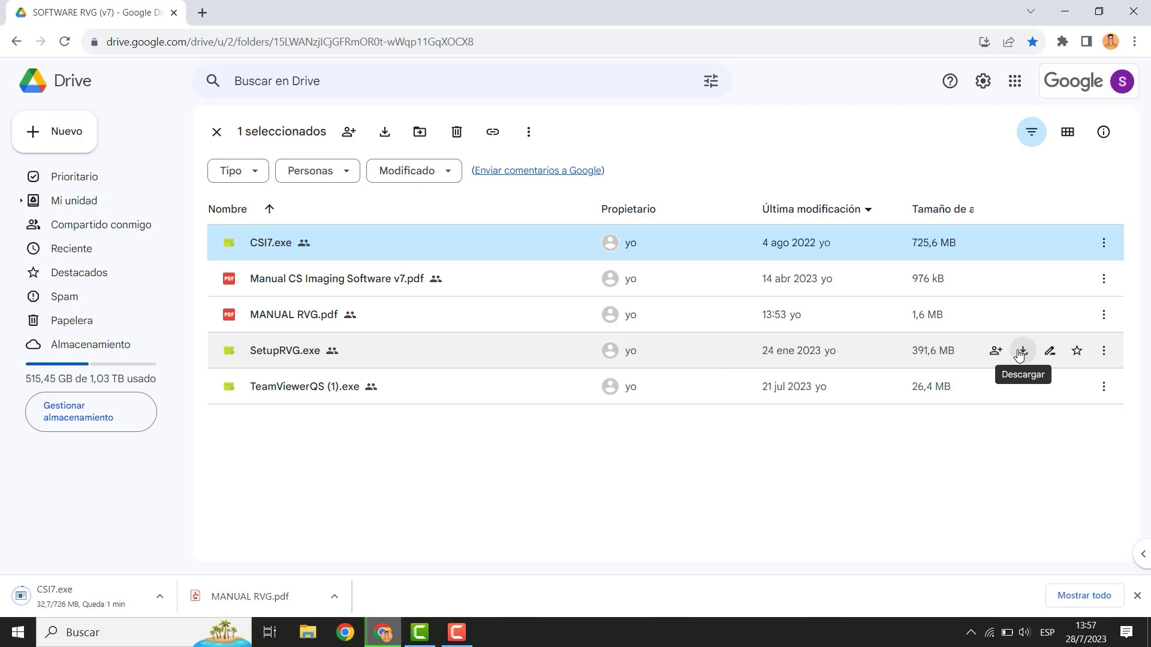
left_click(1021, 352)
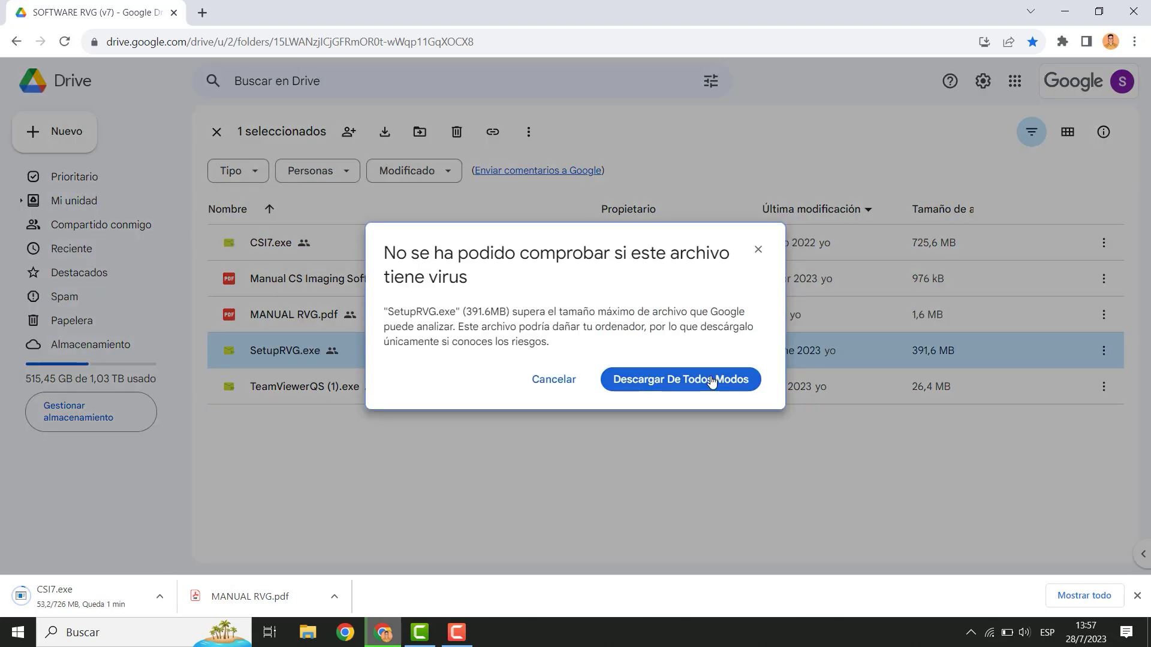
left_click(712, 379)
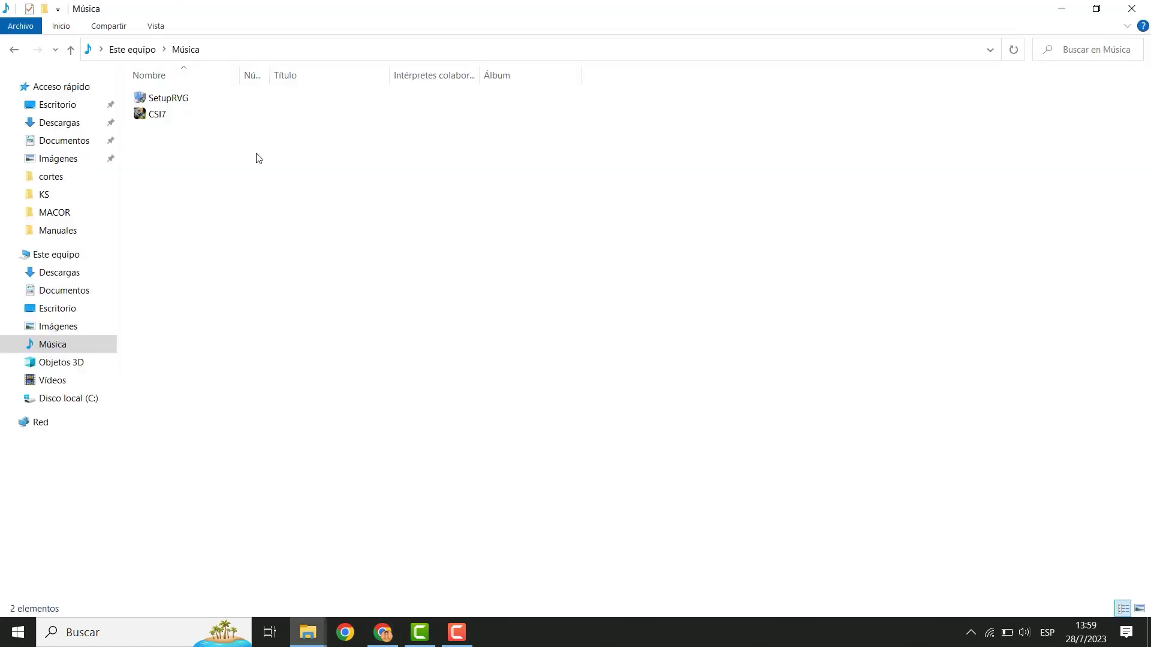
- Run the CSI7 installer from the Música folder as administrator with English as the installer language
left_click(157, 115)
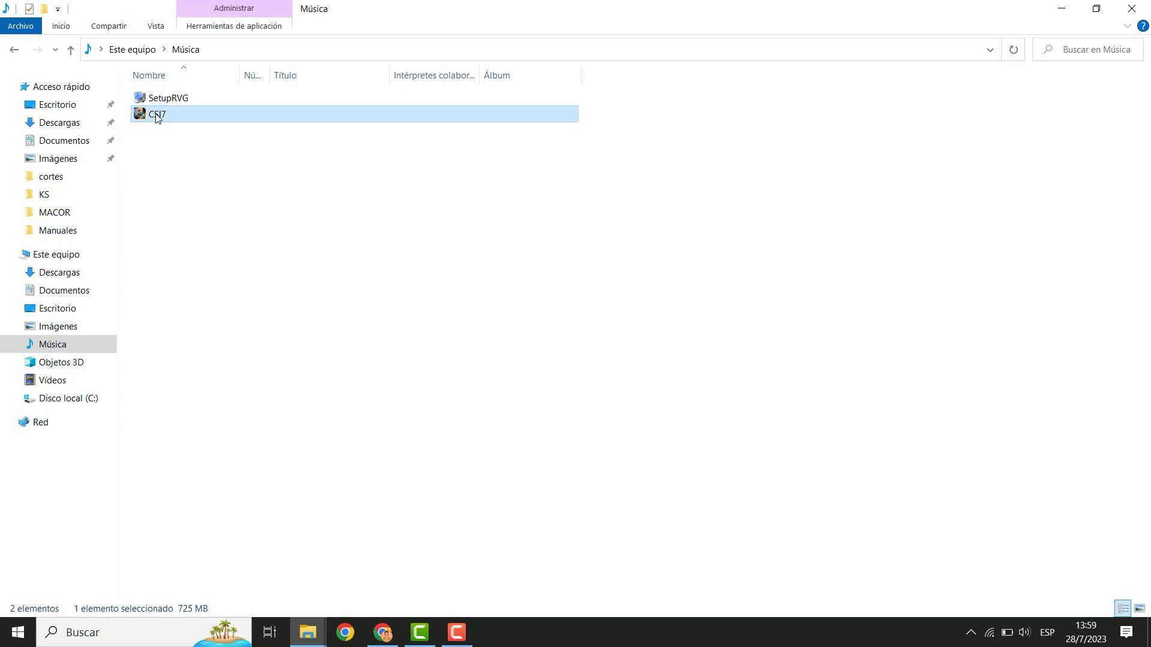
right_click(157, 118)
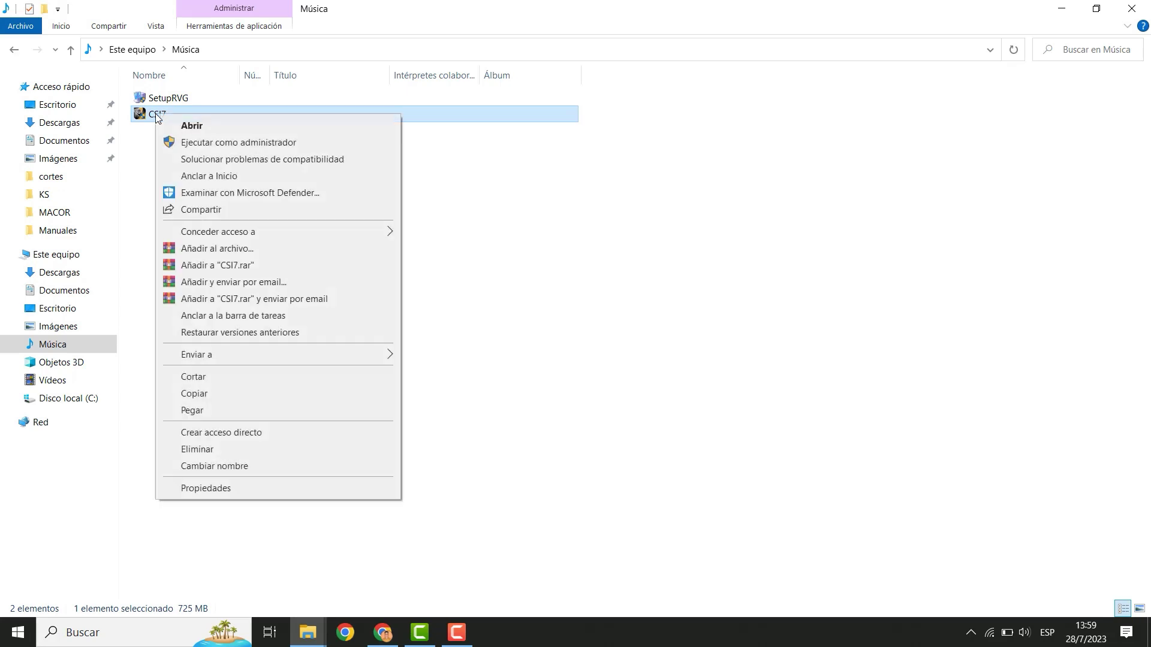
left_click(208, 143)
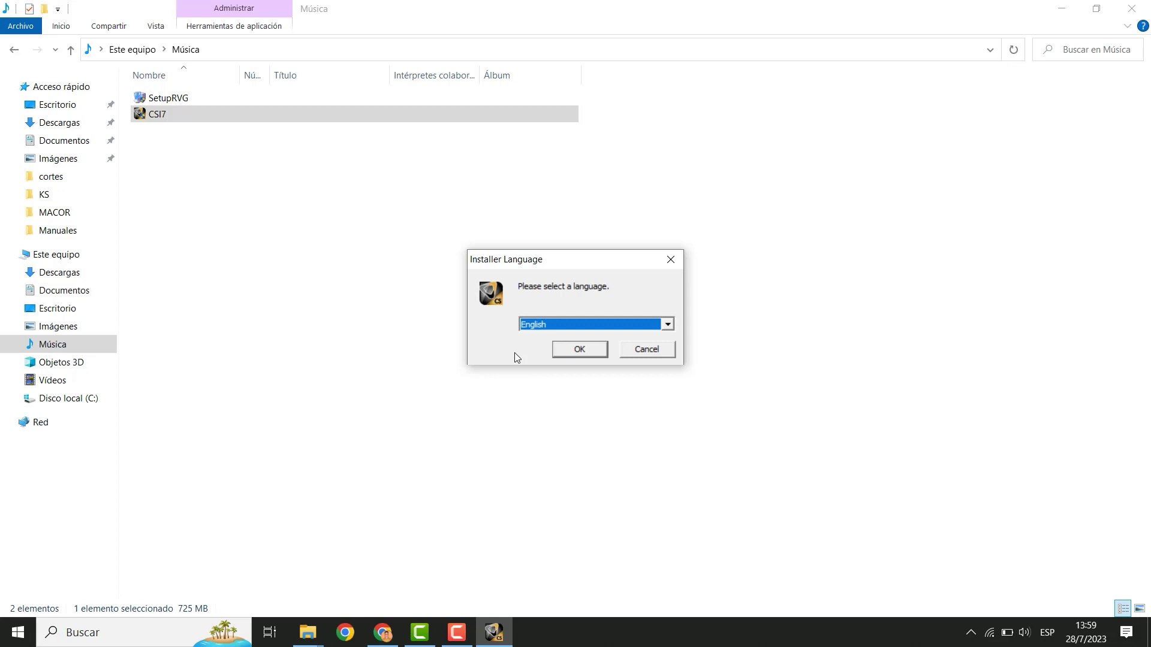
key("Return")
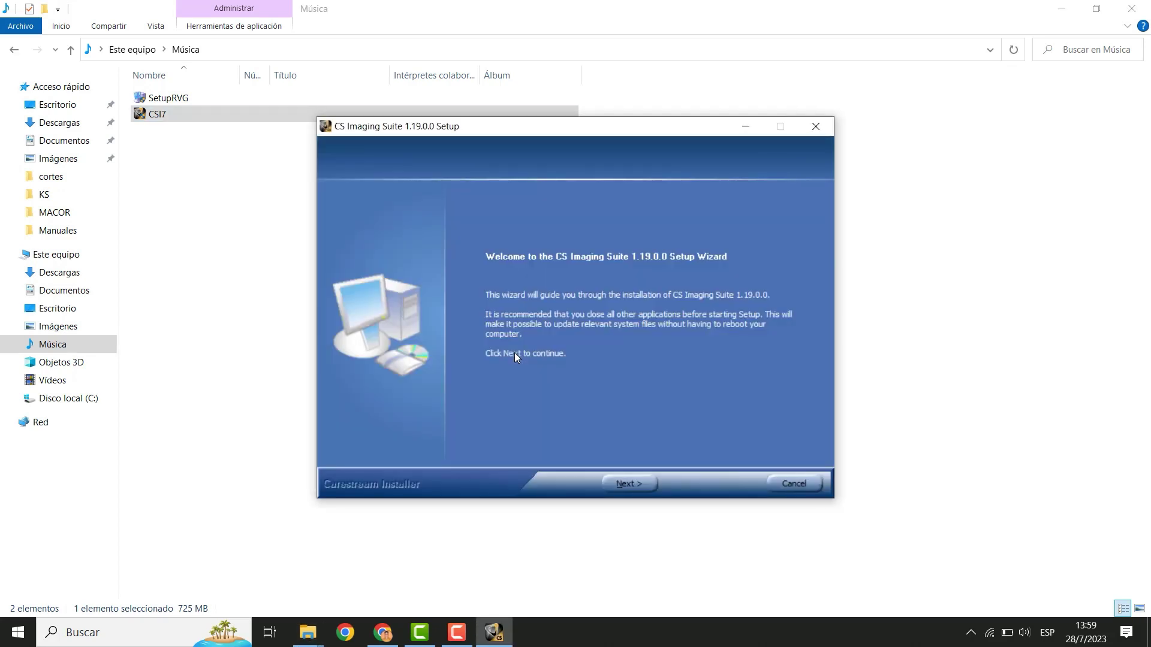
- Accept the license and install CS Imaging Suite with the default folder and components and no external practice management module
key("Return")
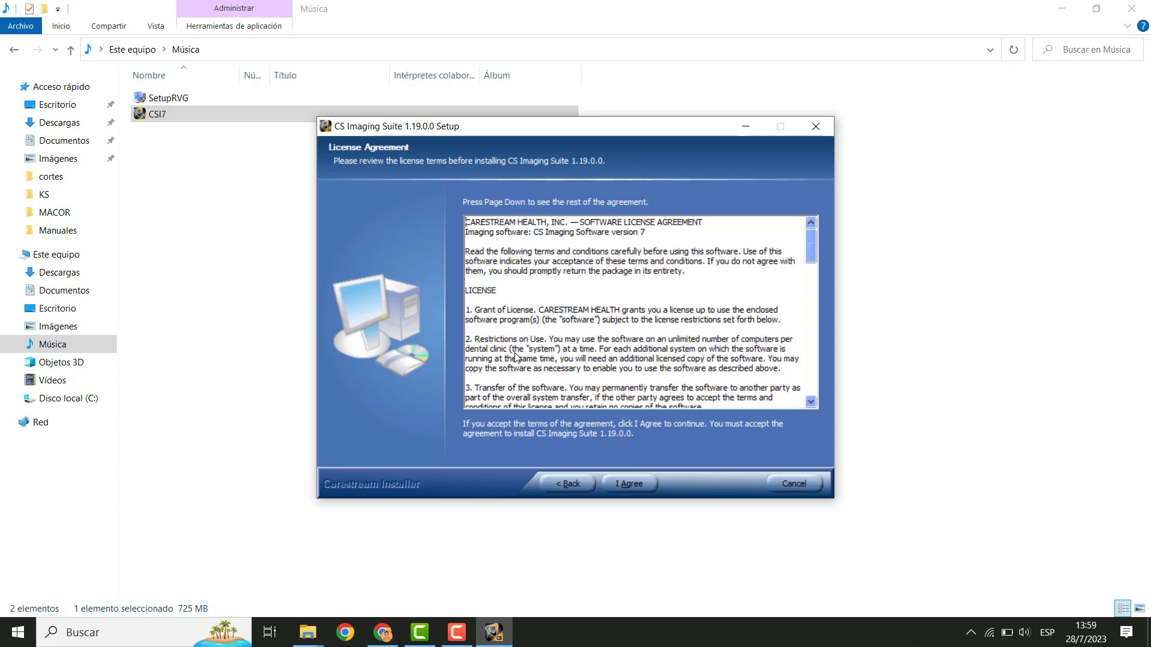
key("Return")
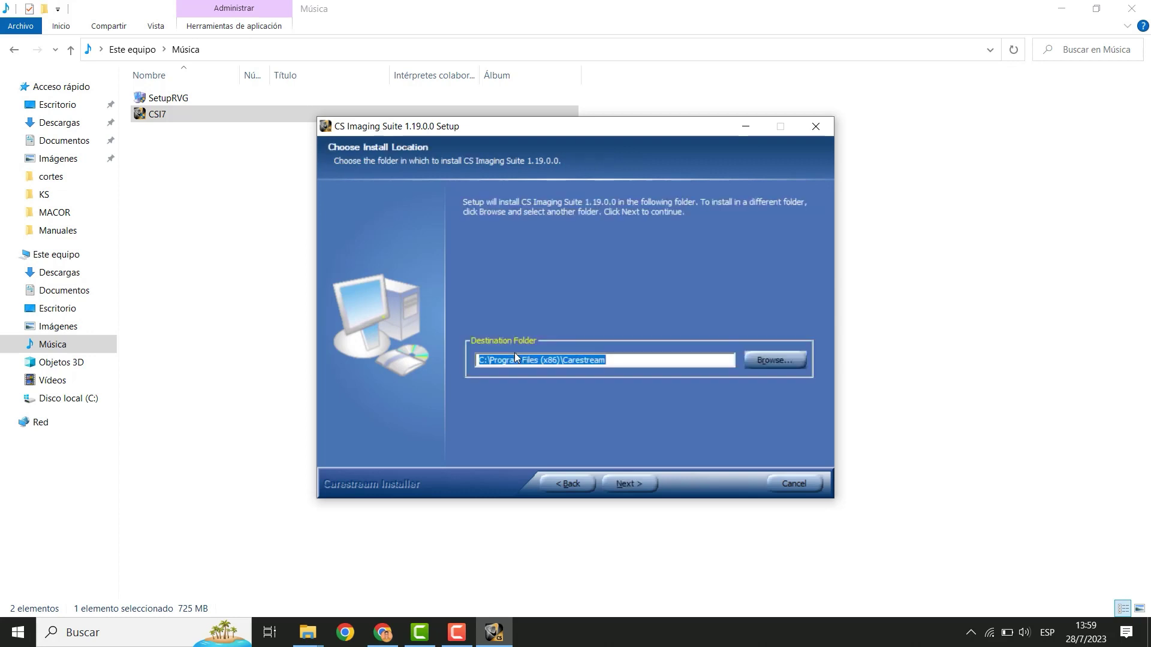
key("Return")
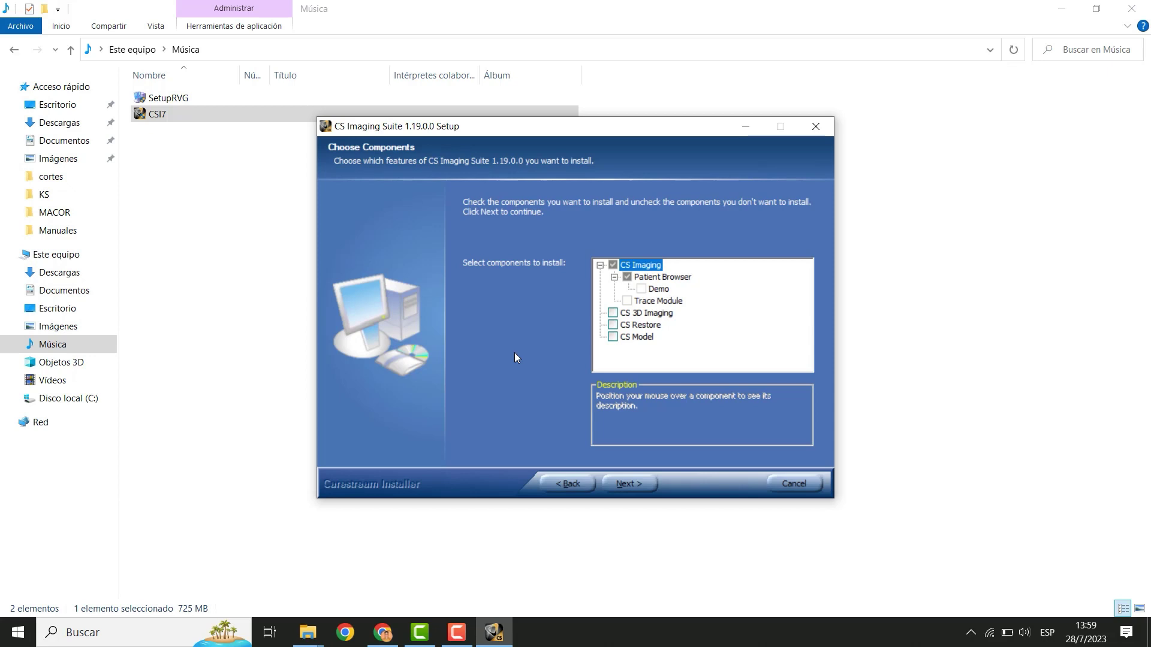
key("Return")
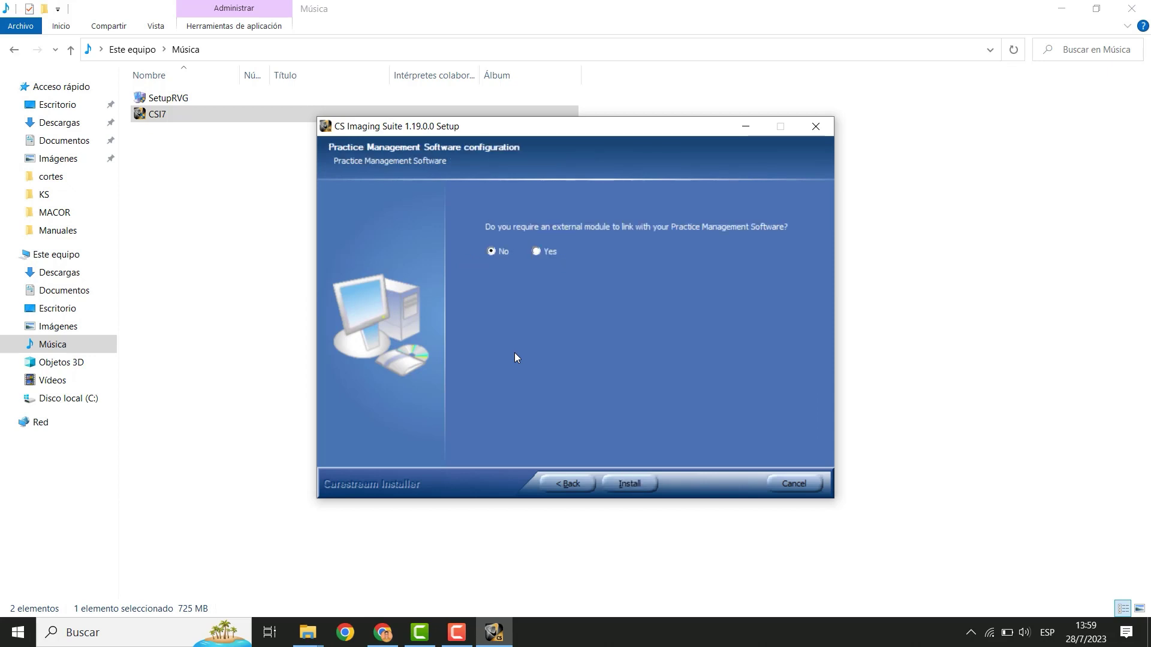
key("Return")
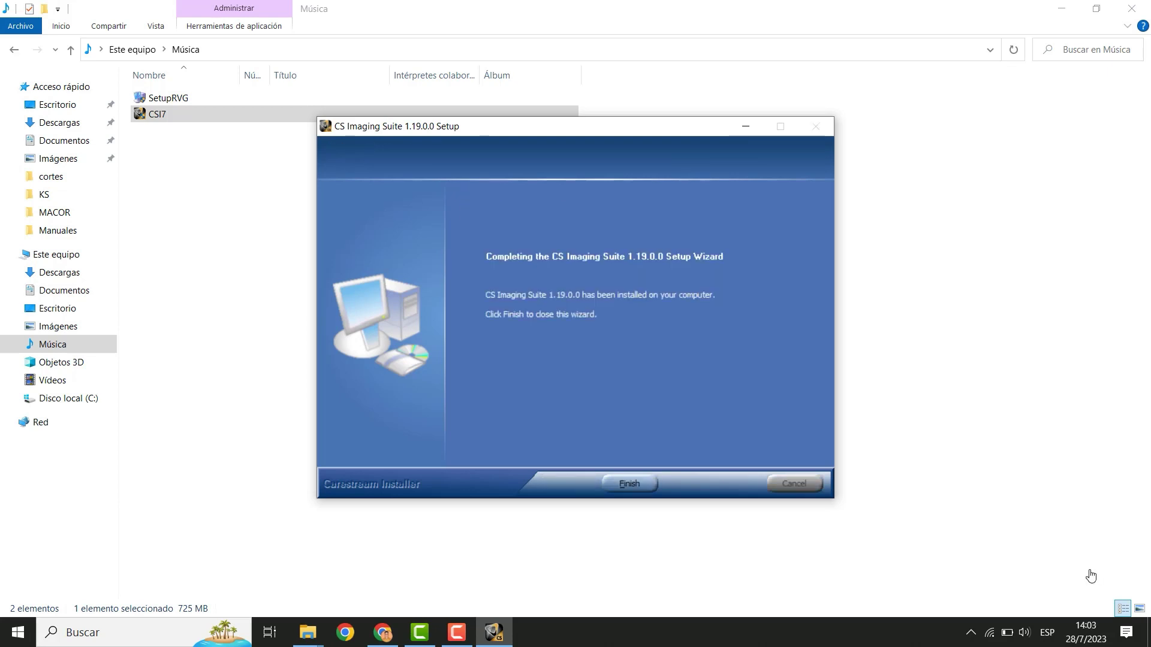
key("Return")
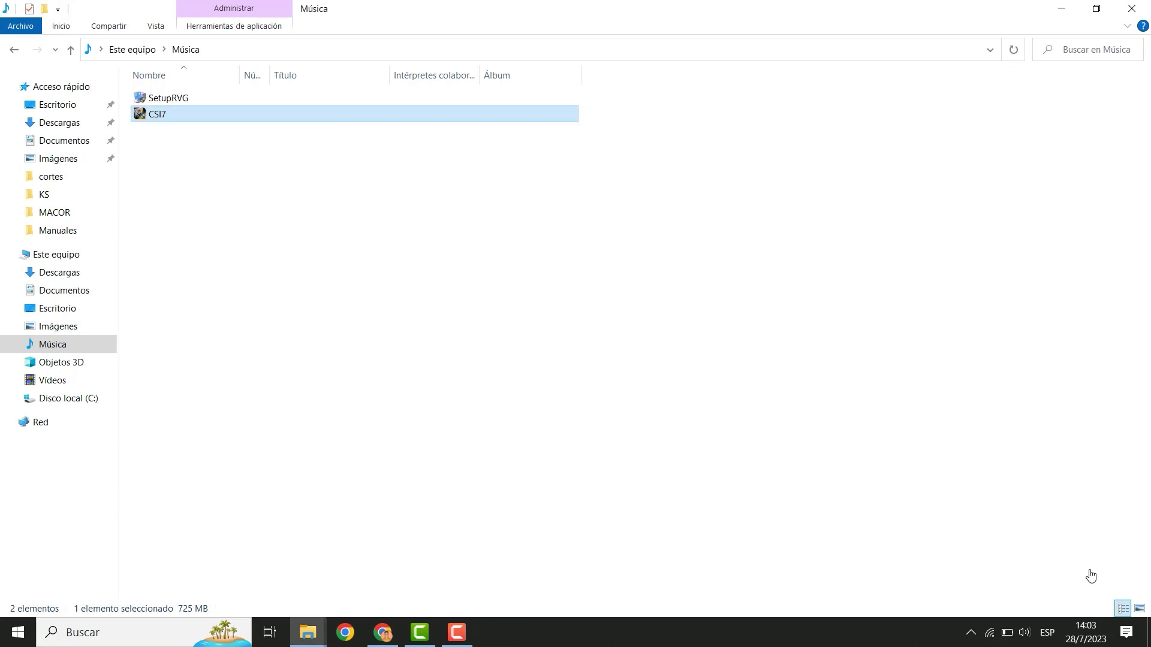
- Run SetupRVG as administrator with English as the installer language and accept the incompatible sensor warning
left_click(202, 105)
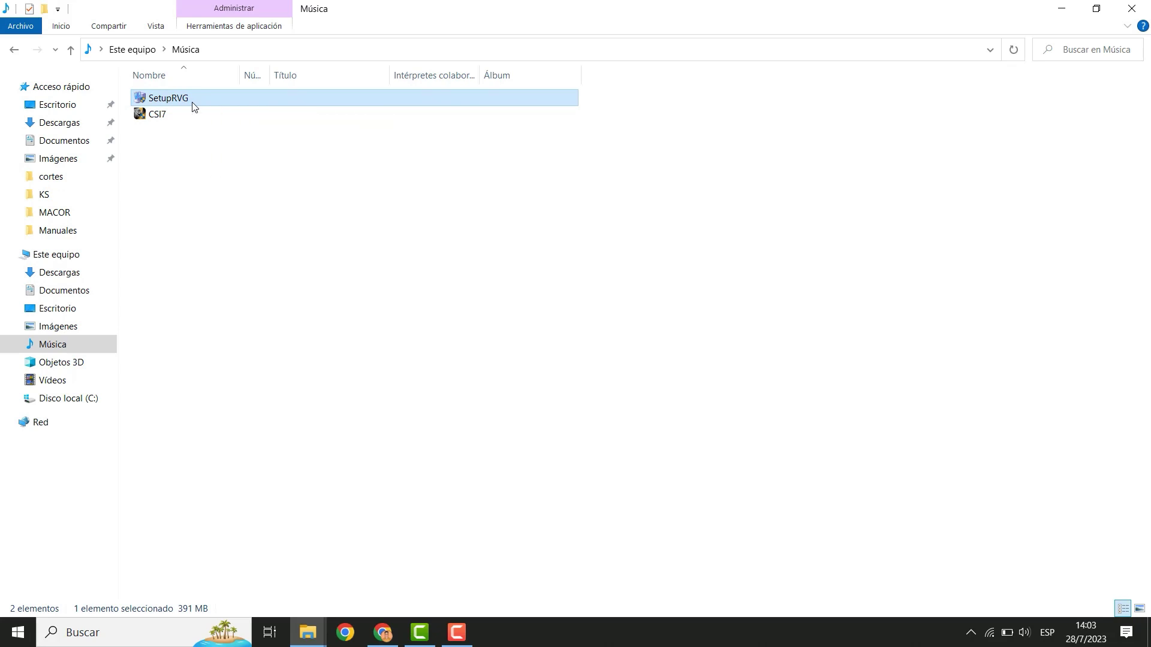
right_click(193, 103)
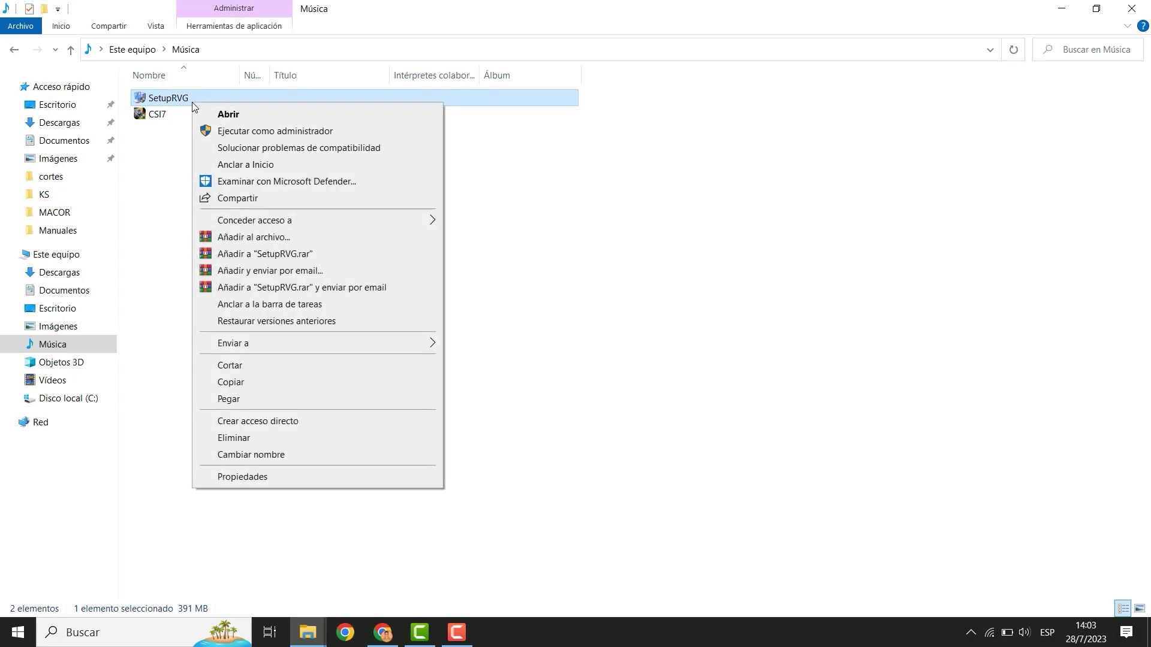
left_click(264, 131)
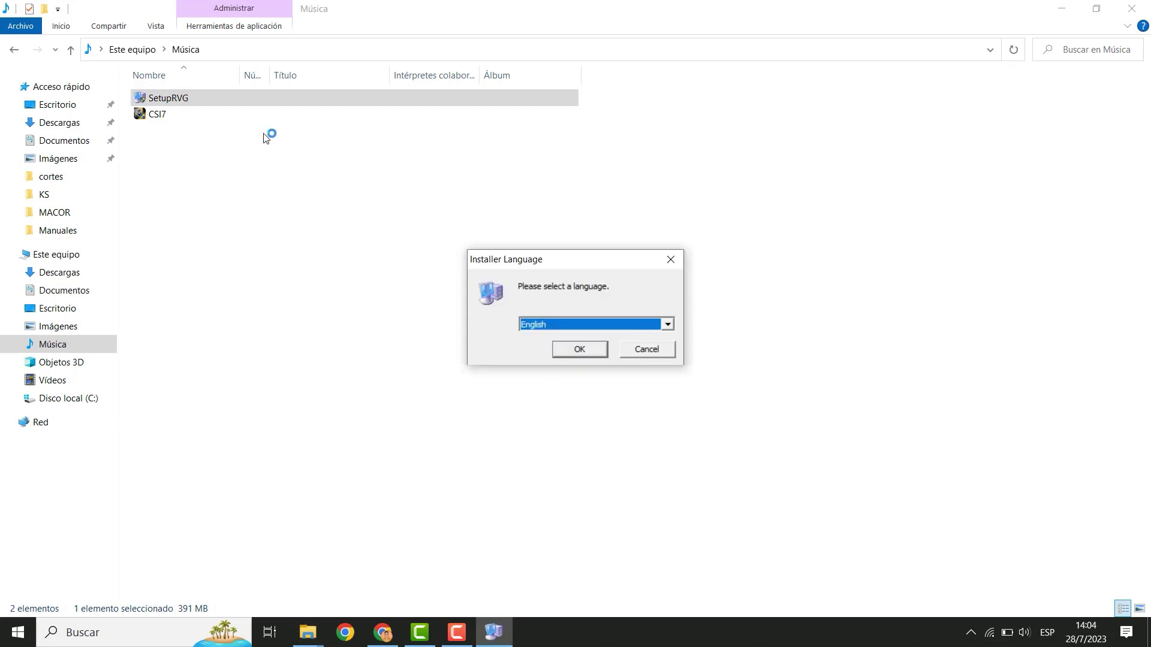
key("Return")
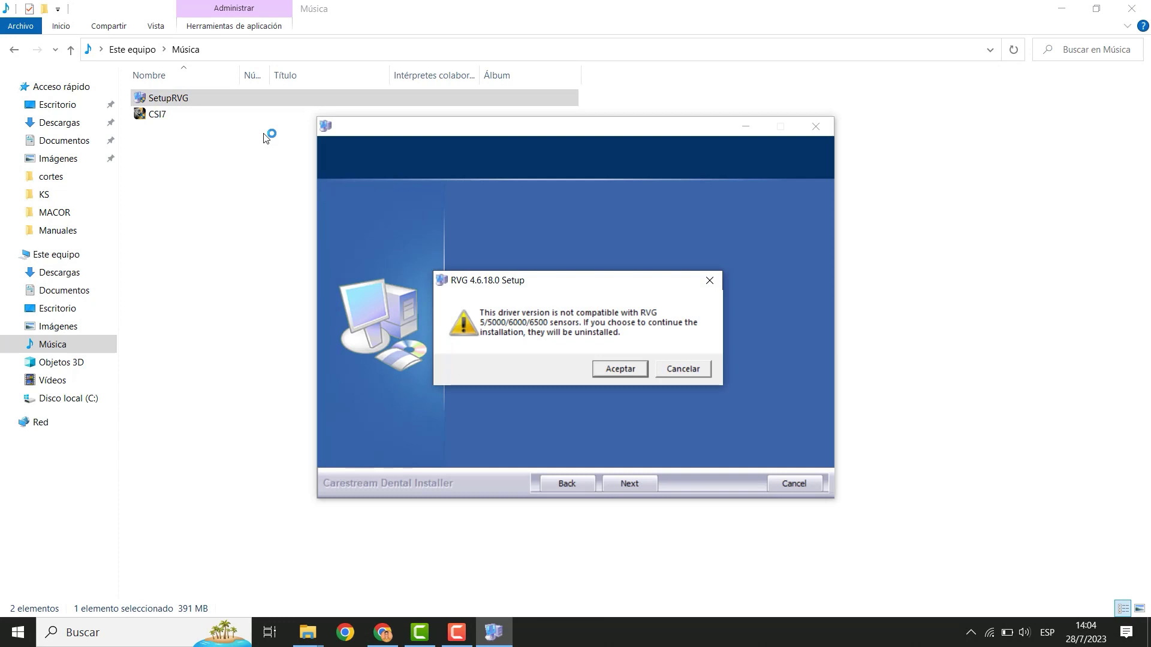
key("Return")
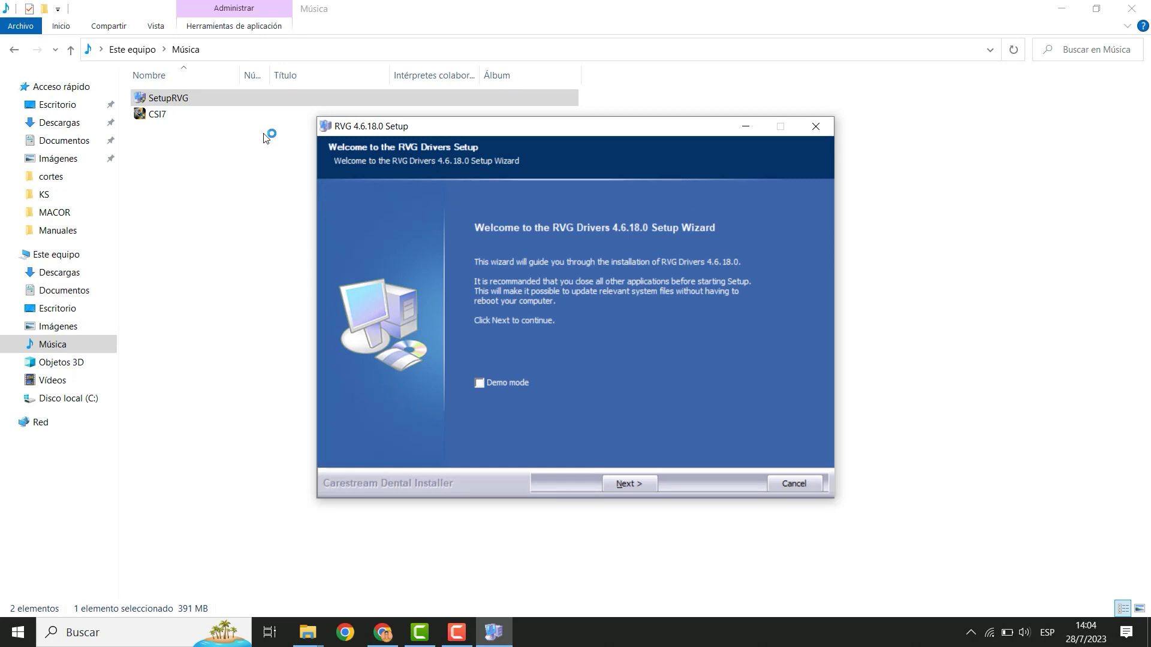
- Install the RVG drivers without demo mode, leaving out RVG 5100/6100 and TWAIN and keeping only RVG 142/5200/6200
key("Return")
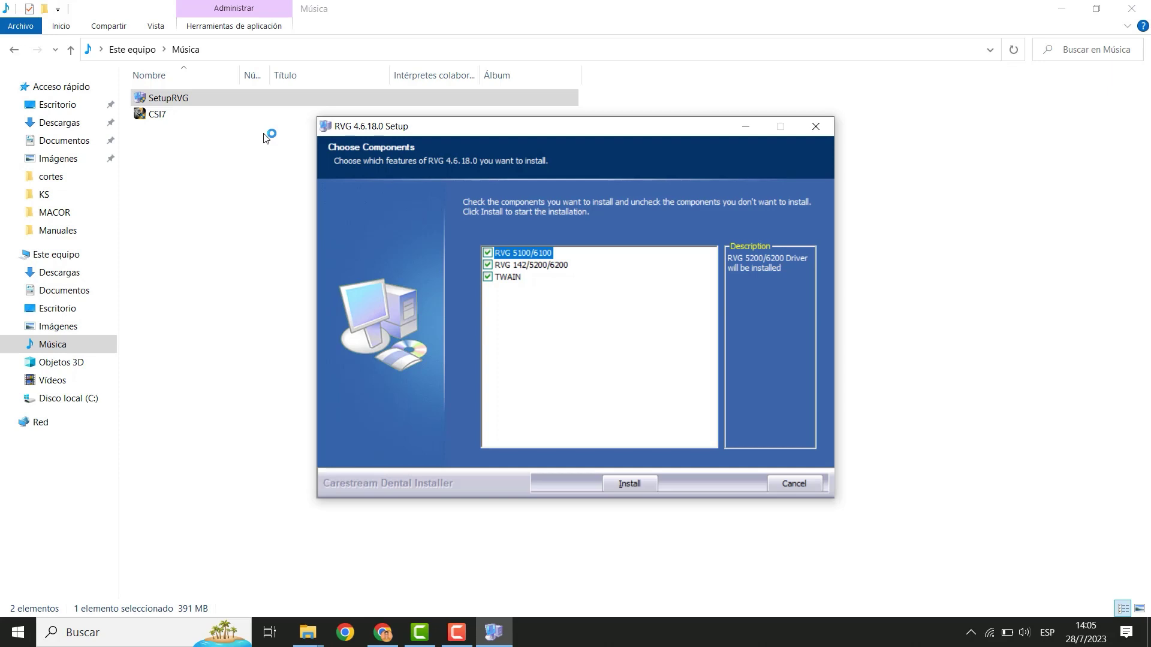
key("space")
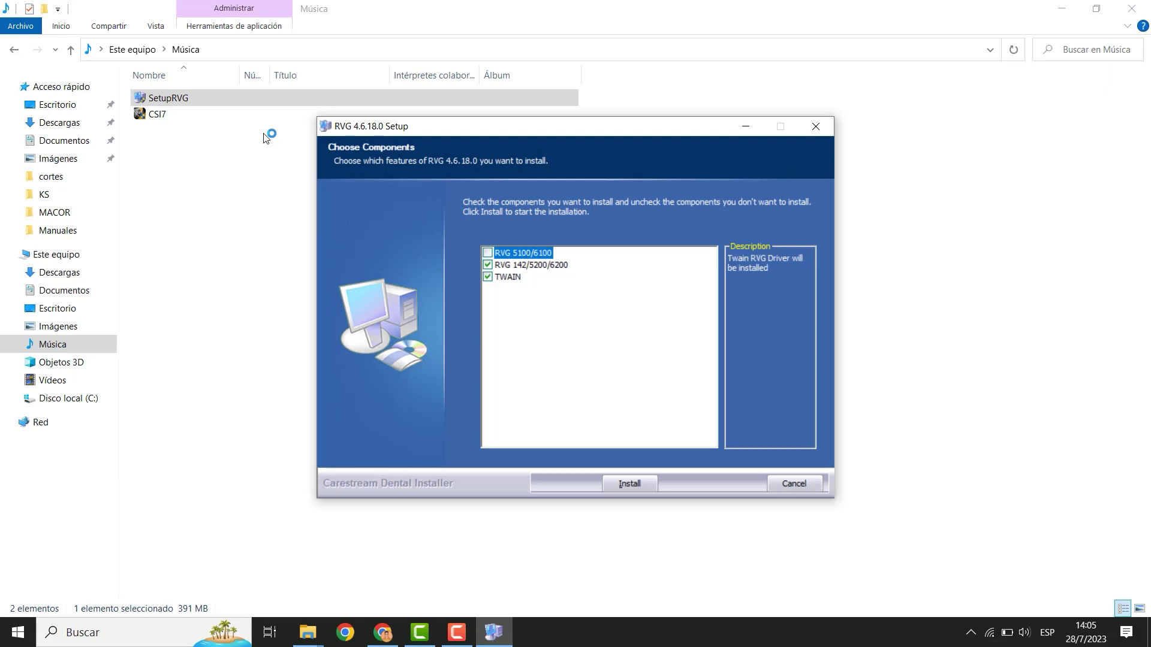
key("Down")
key("Down")
key("space")
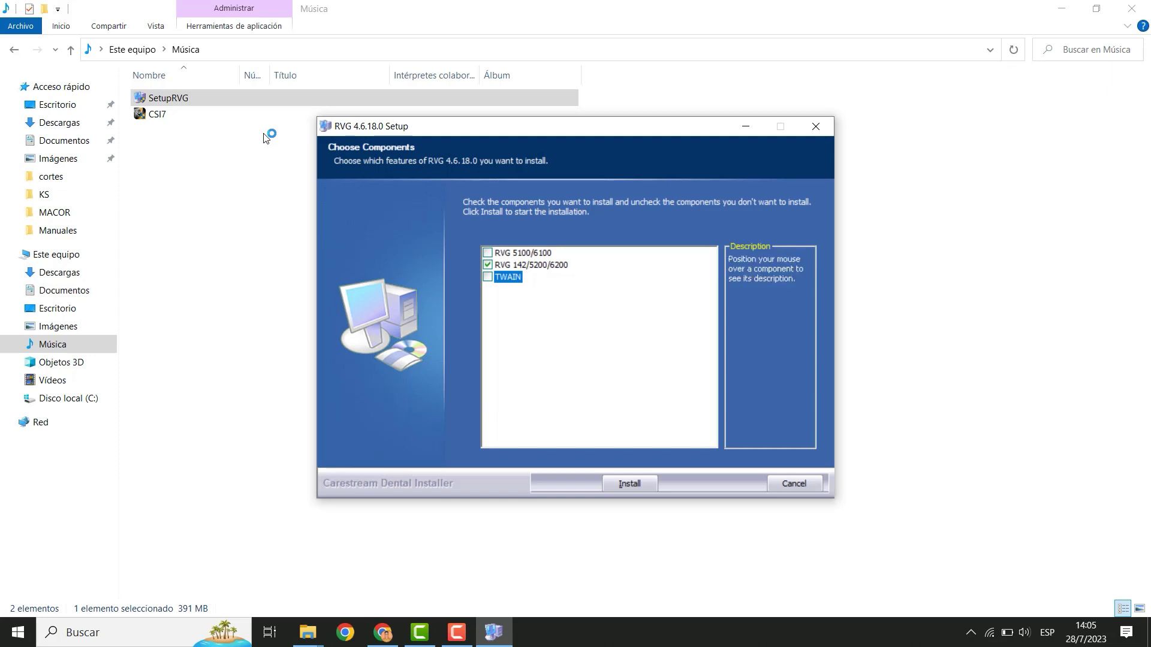
key("Return")
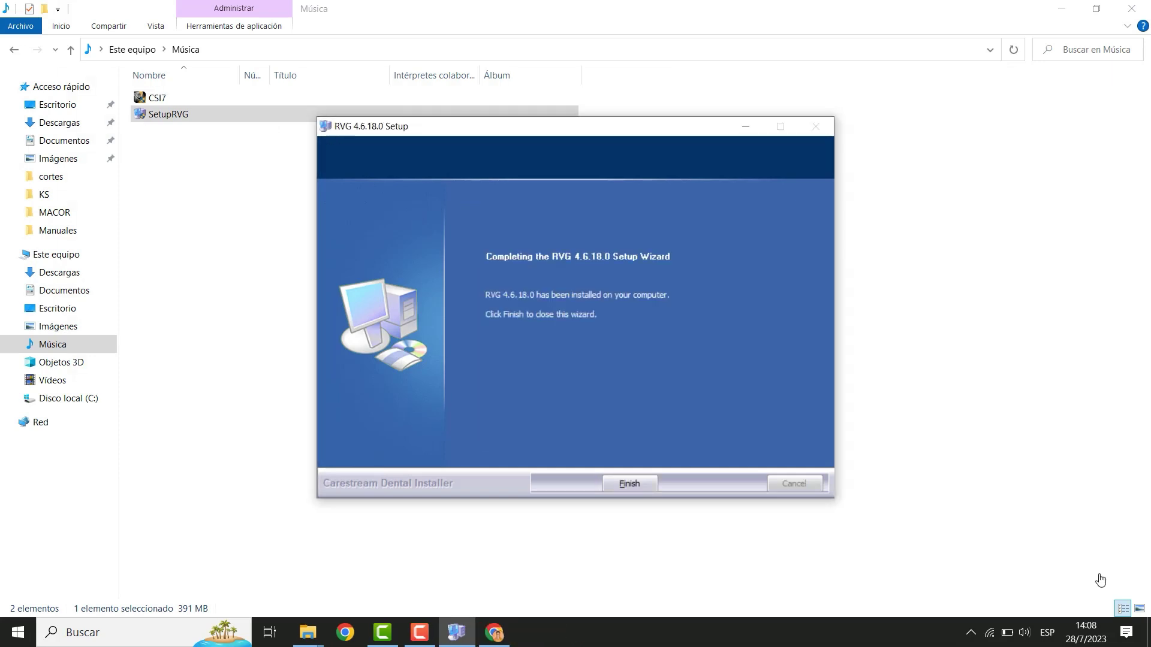
key("Return")
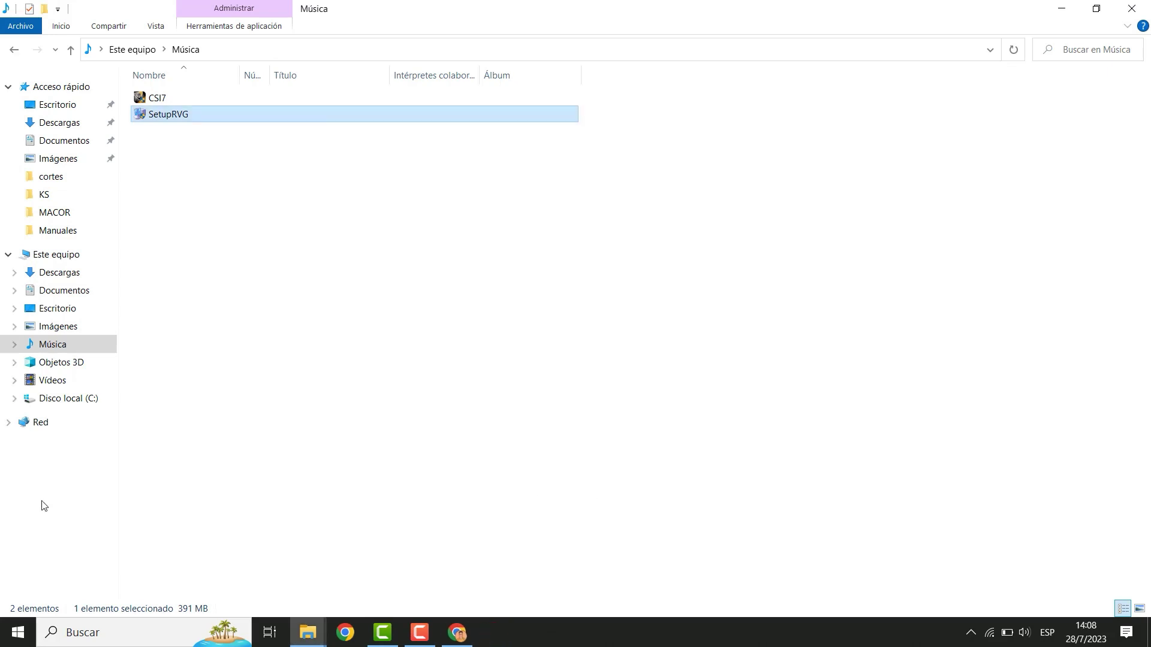
- Restart the computer
left_click(17, 633)
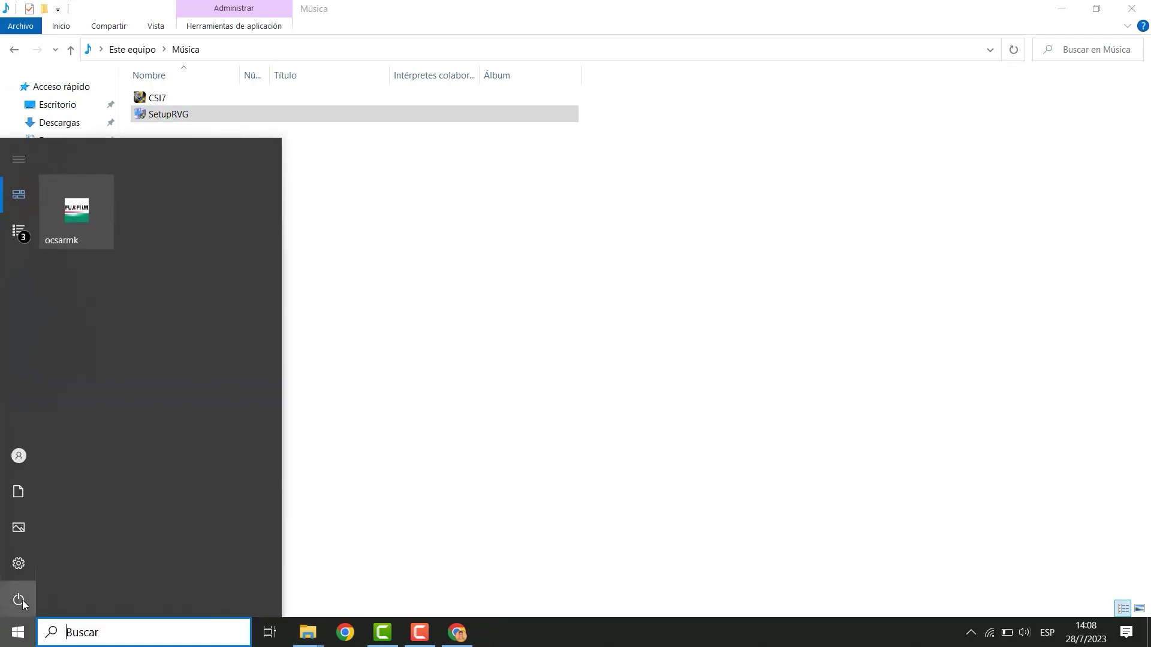
left_click(22, 600)
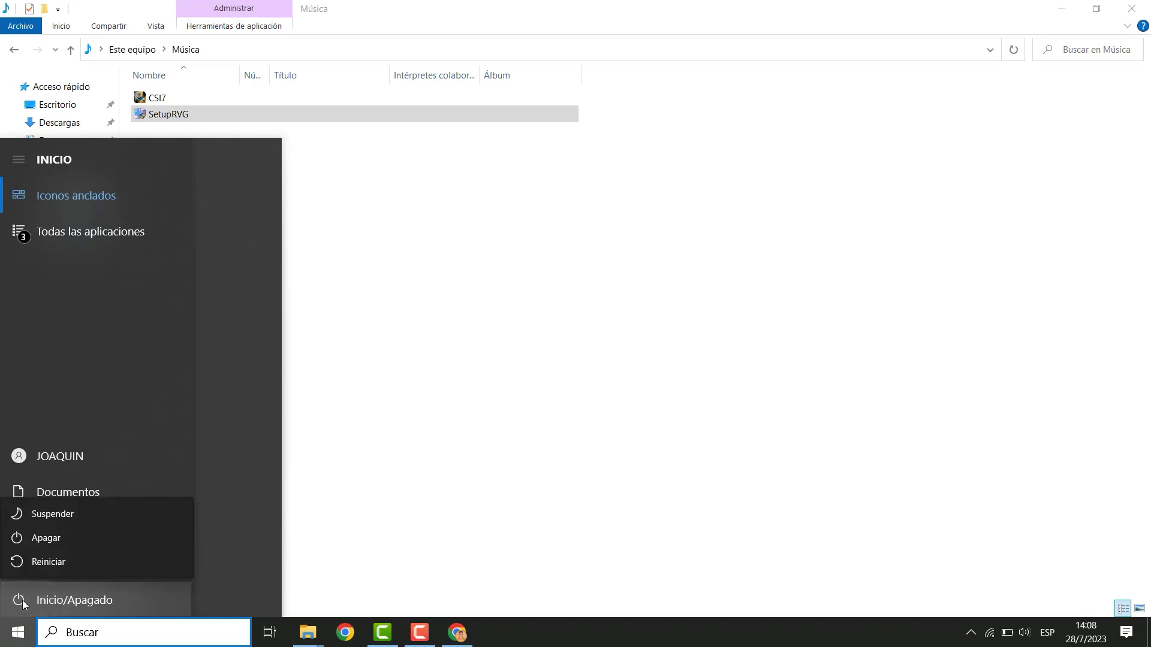
left_click(44, 563)
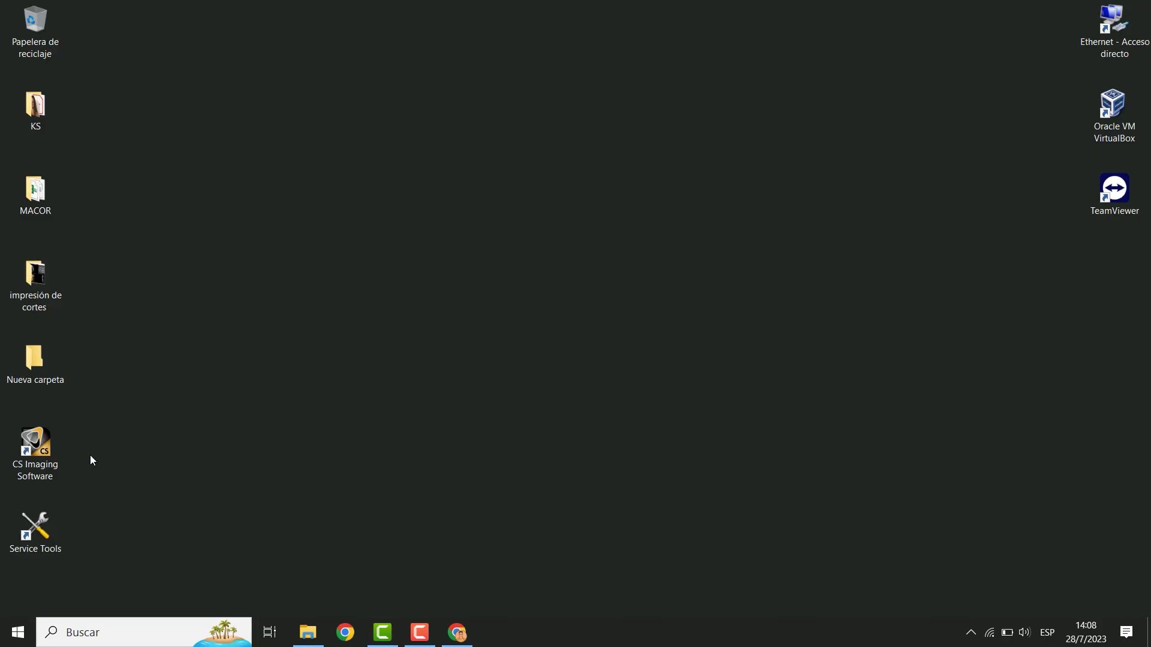
- Open CS Imaging Software, set the help language to Español in its preferences, and accept them after checking the general options
double_click(27, 472)
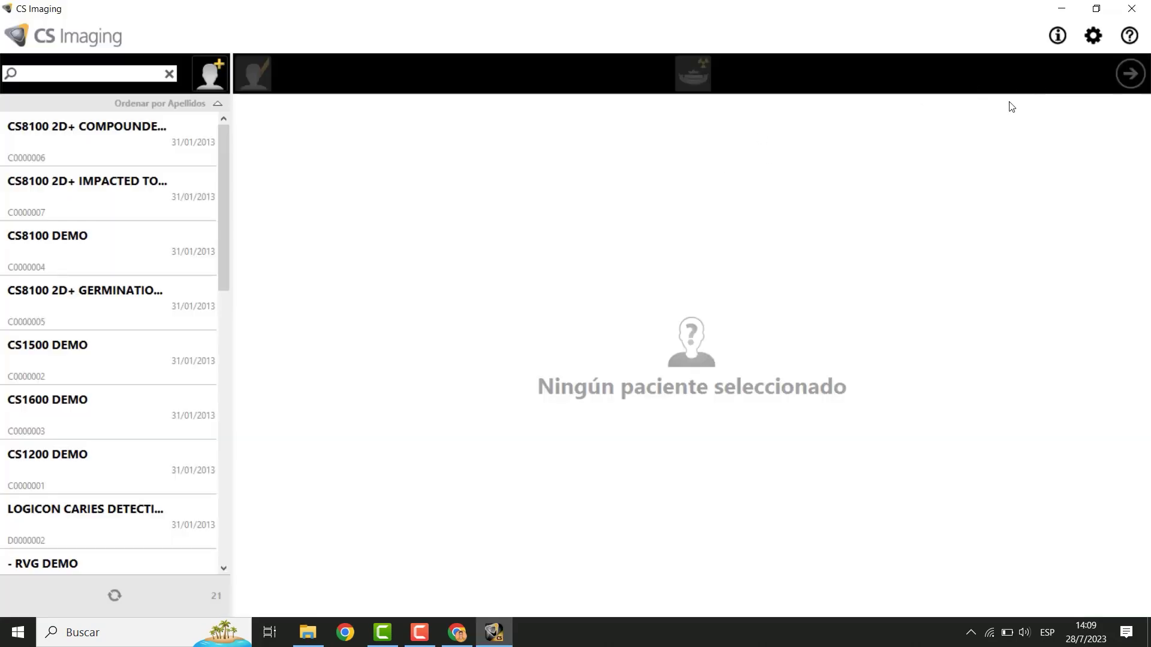
left_click(1095, 39)
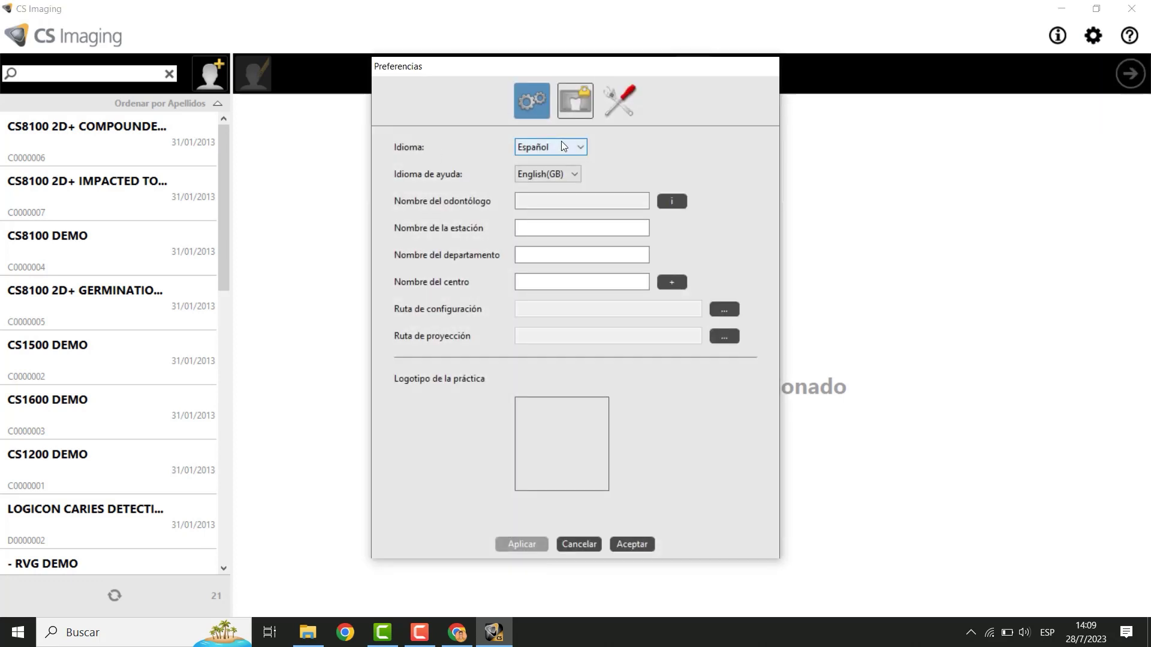
left_click(563, 174)
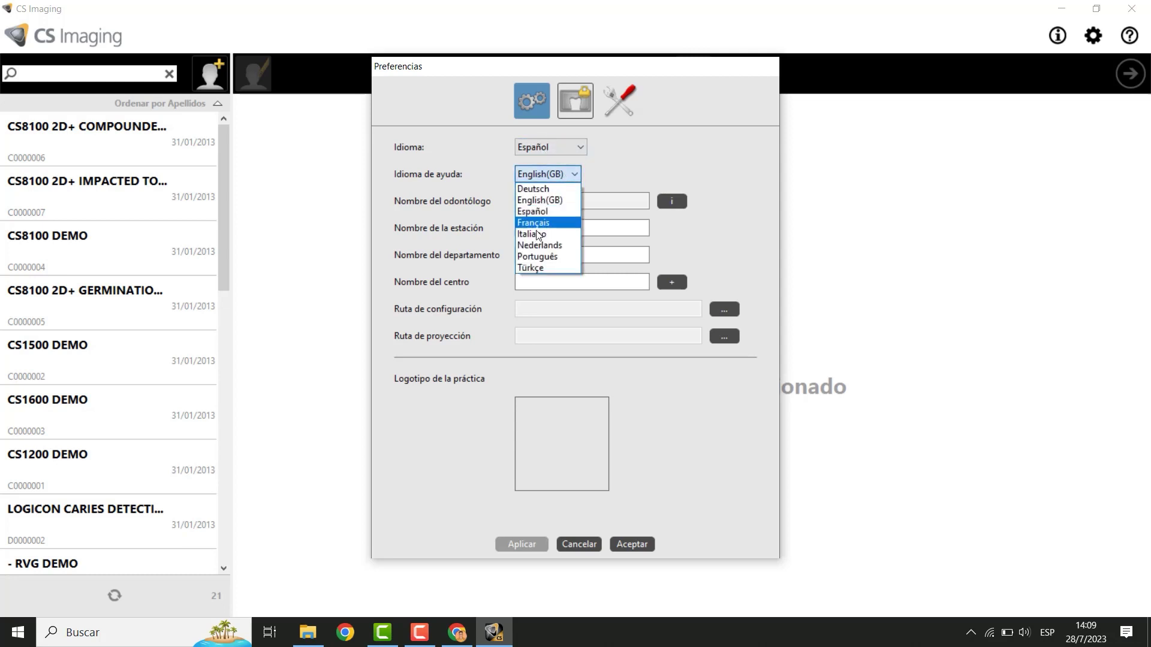
left_click(538, 212)
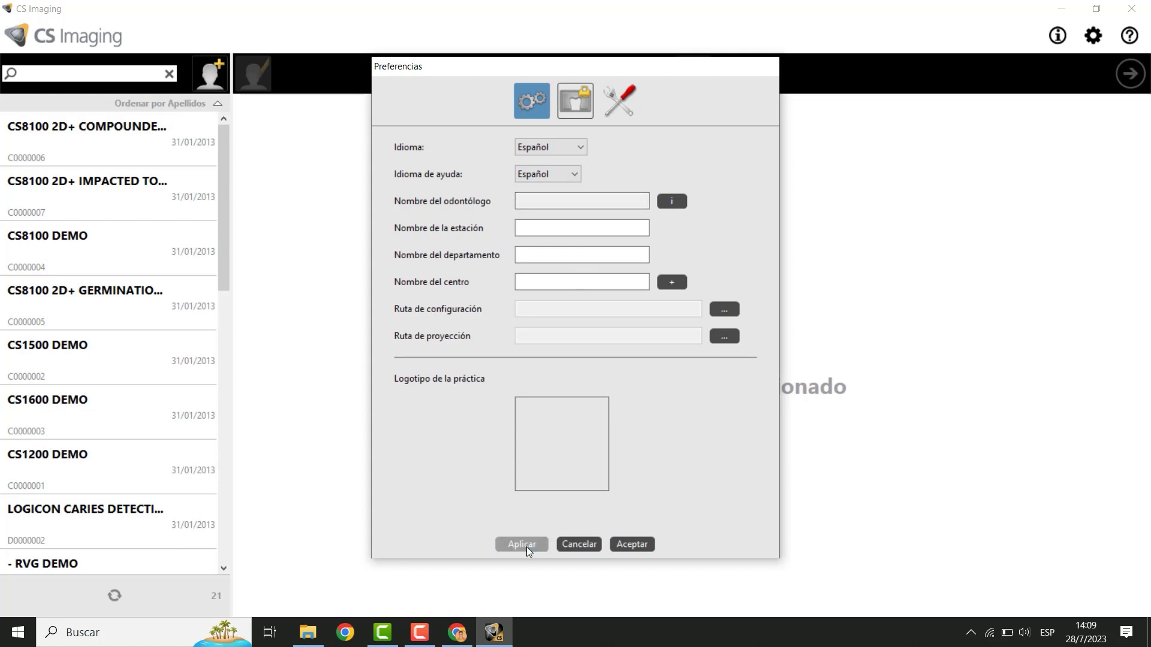
left_click(616, 100)
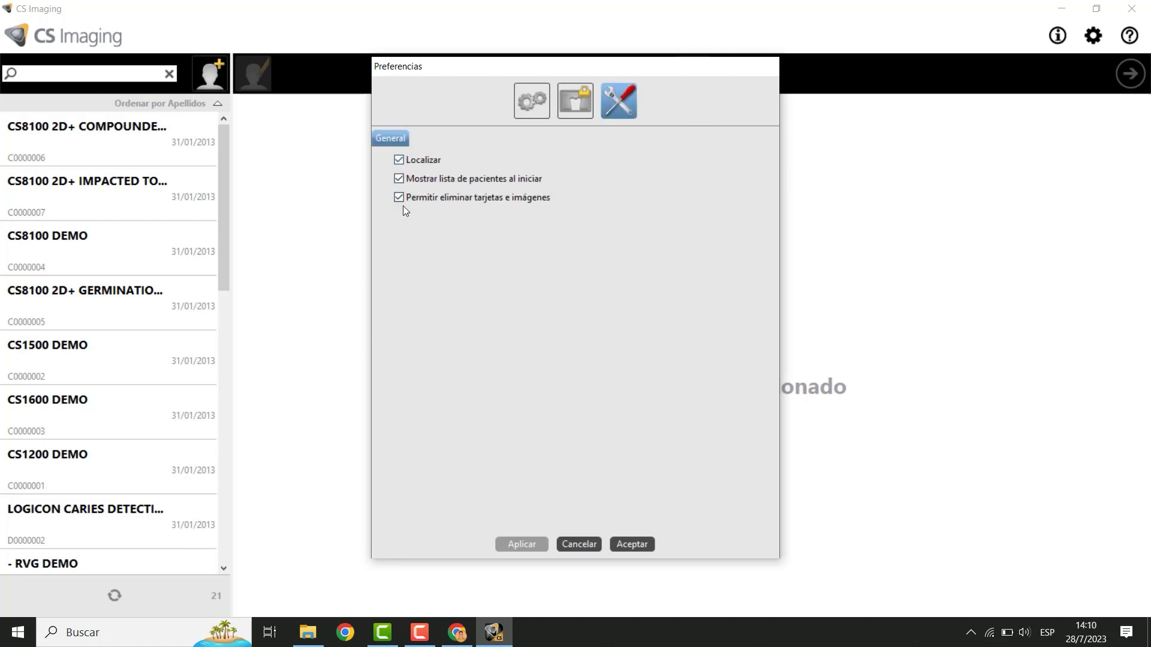
left_click(632, 545)
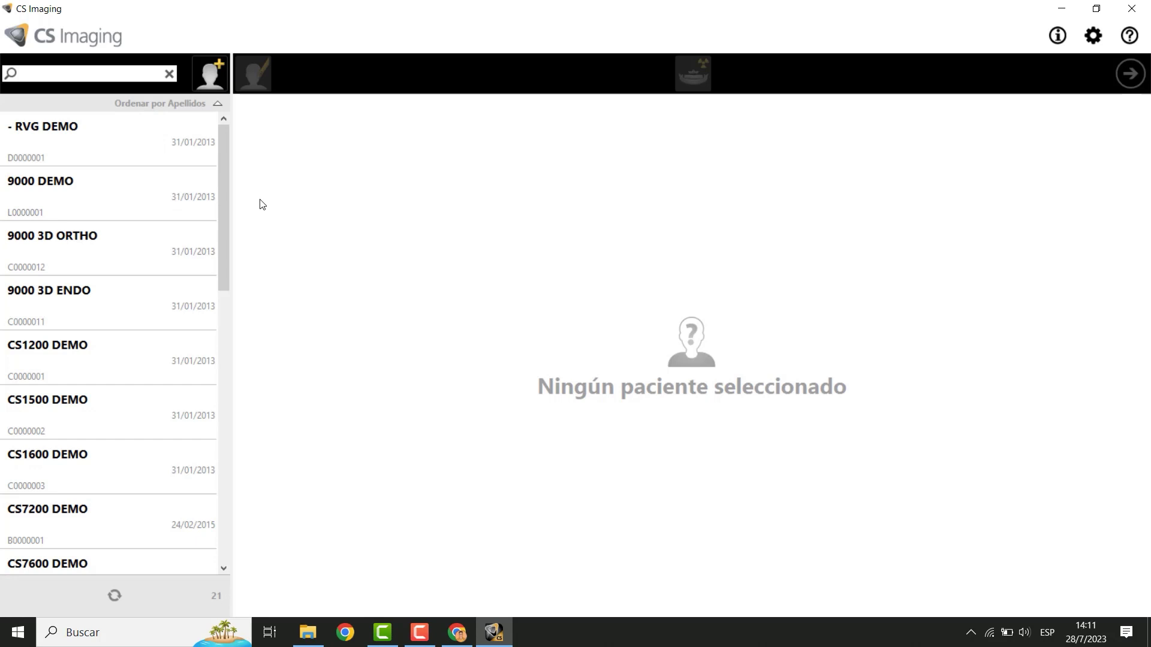
- Create a test patient with first name PRUEBA, last name INSTALACION and sex Hombre, and open the patient's imaging window
left_click(208, 84)
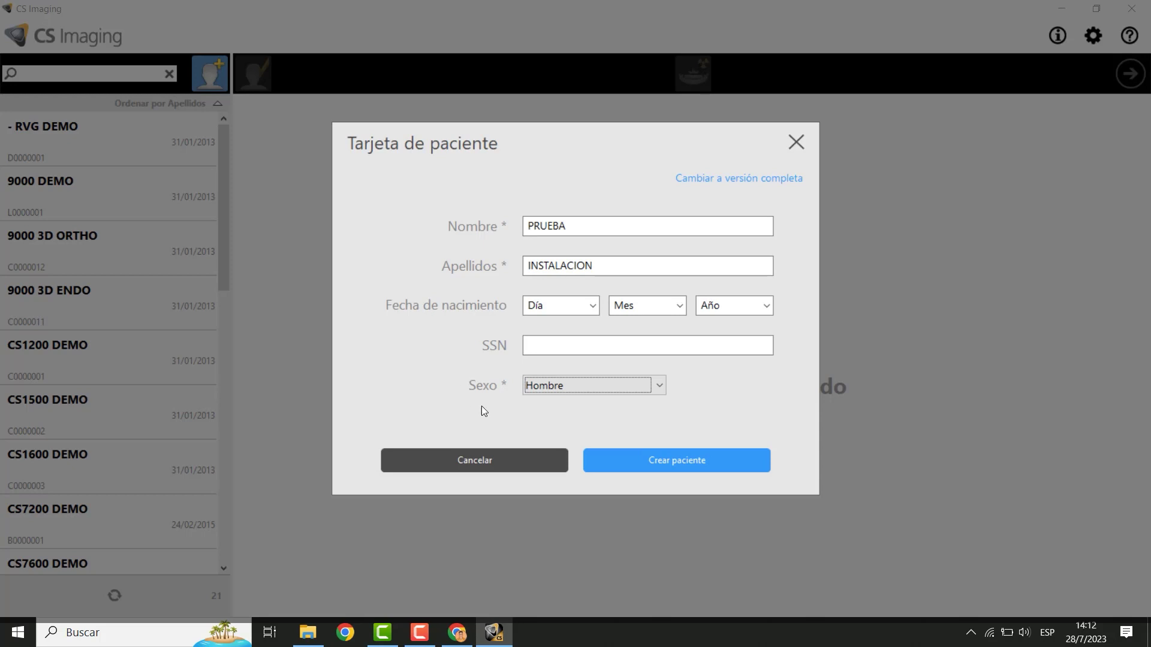
left_click(689, 462)
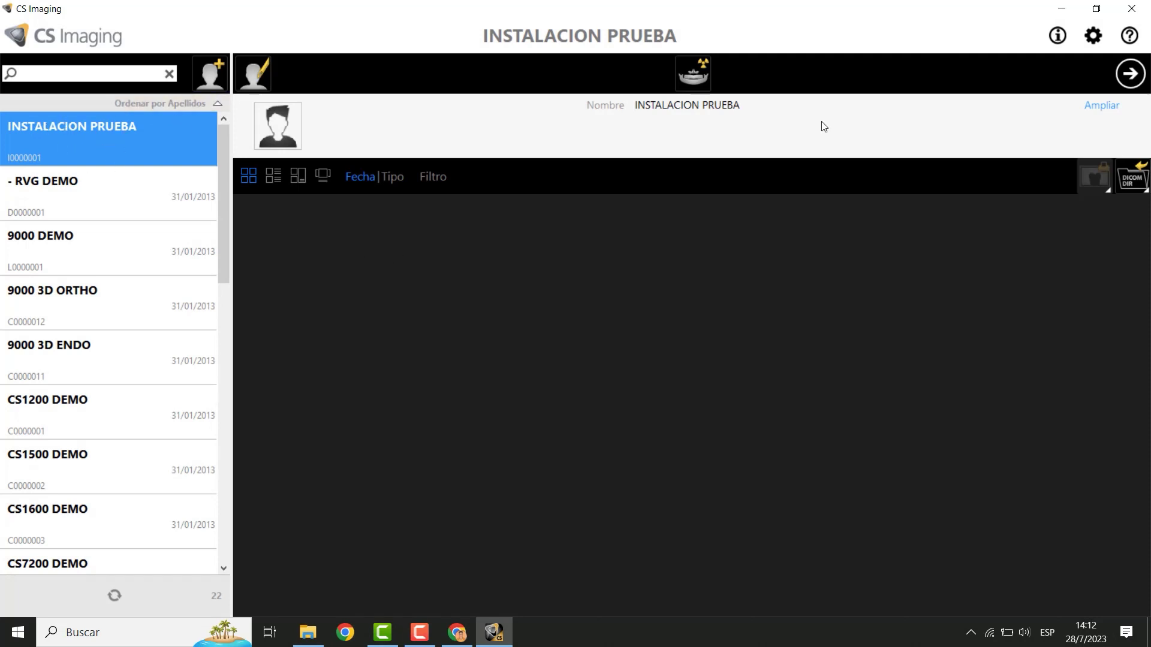
left_click(1130, 75)
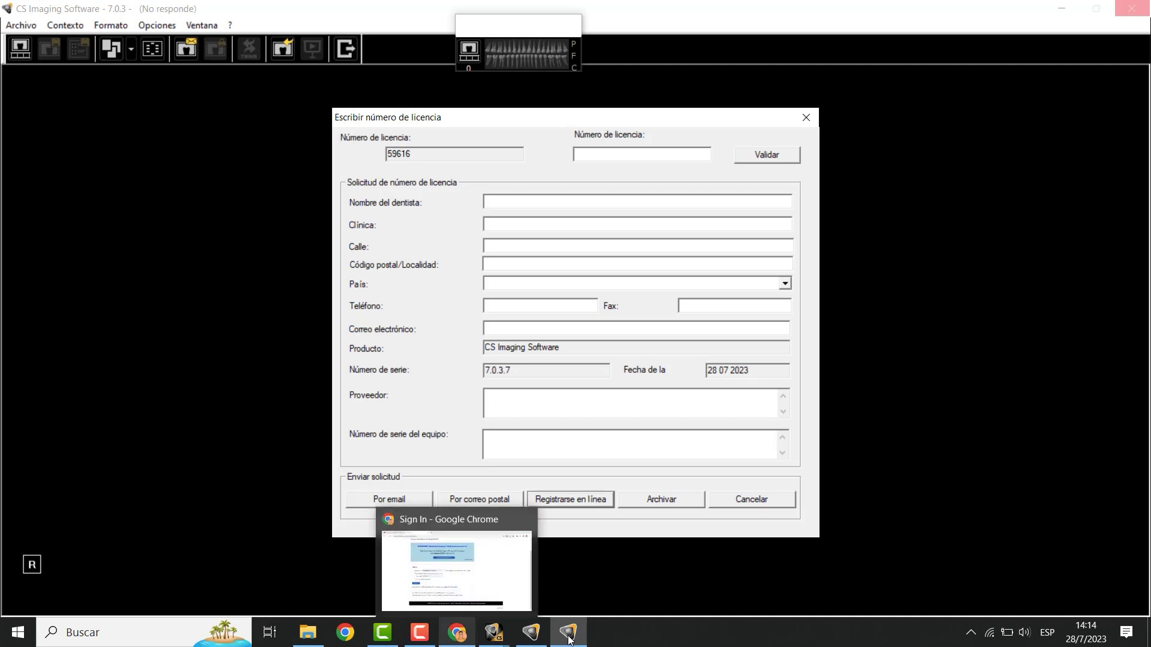
- Switch to Chrome and open the account creation form from the Carestream Product Activation sign-in page
left_click(457, 632)
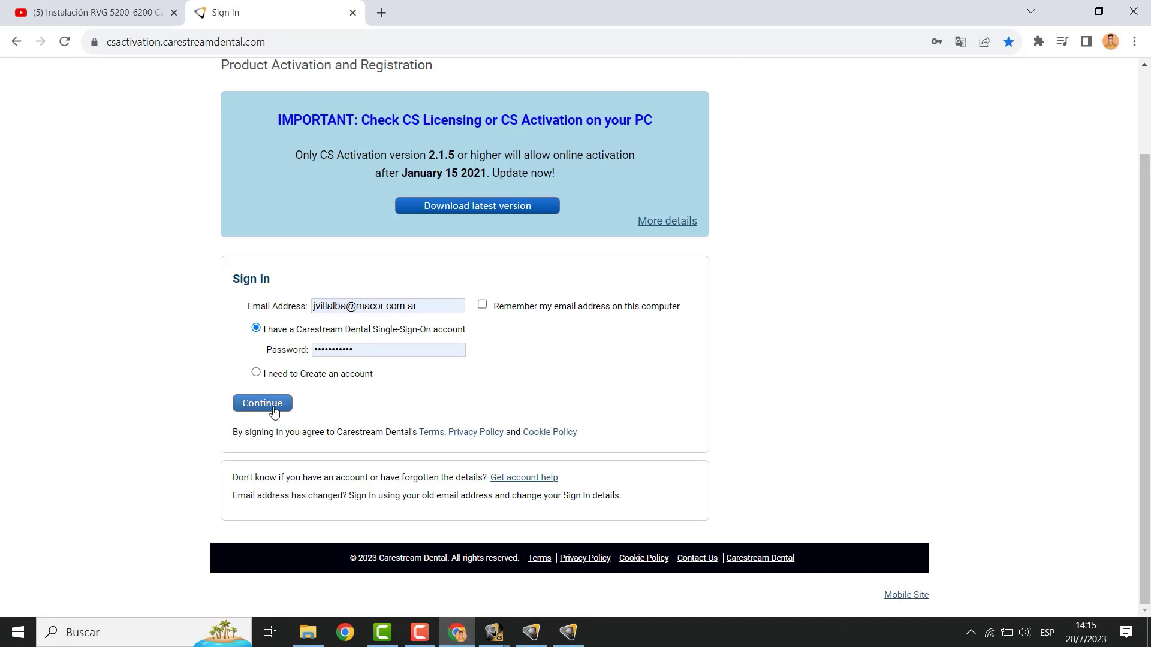
left_click(257, 375)
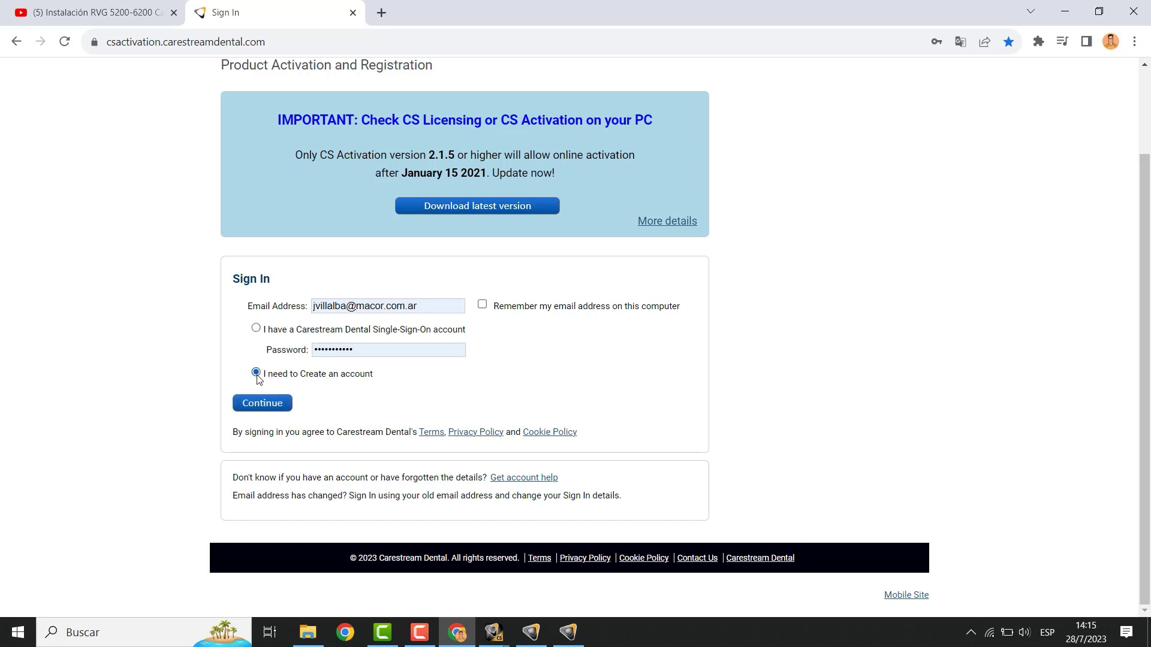
left_click(267, 409)
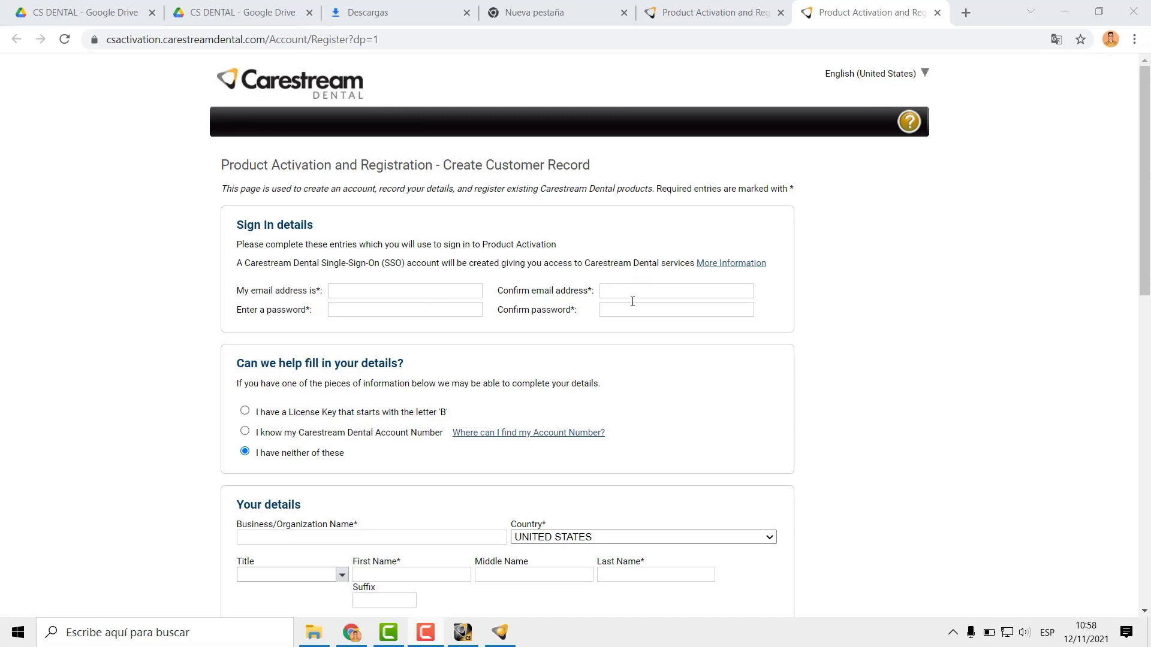
- Go through the customer record form and give consent to the Privacy and Cookie policies and the Conditions of Use
scroll(506, 299, "down", 1)
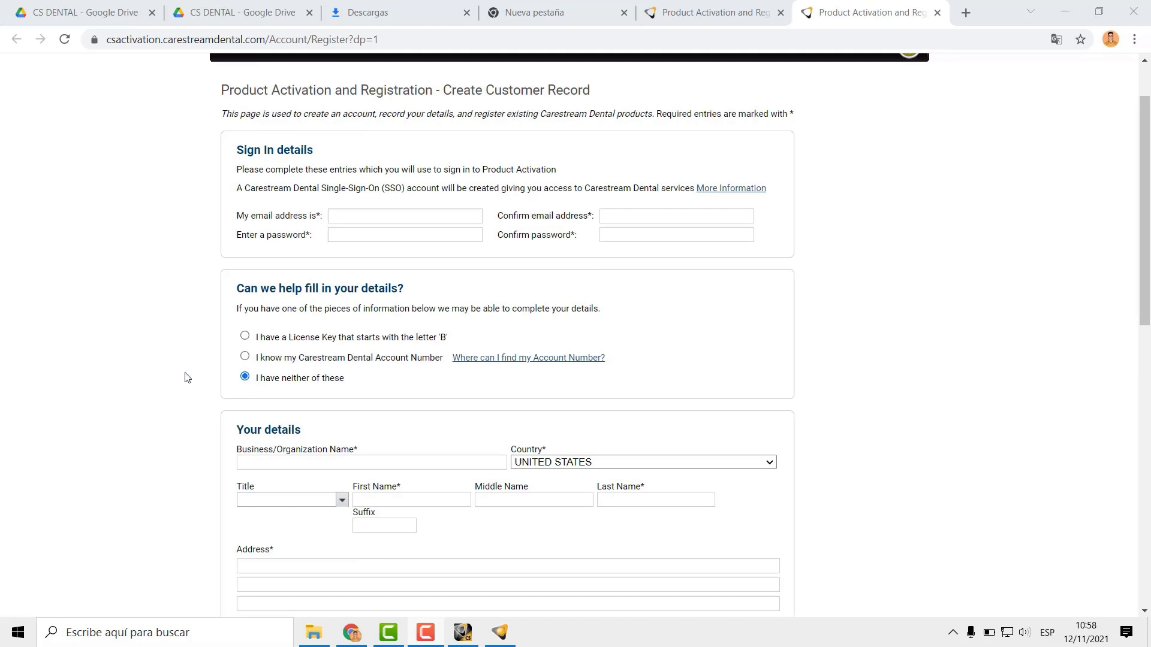
scroll(180, 379, "down", 3)
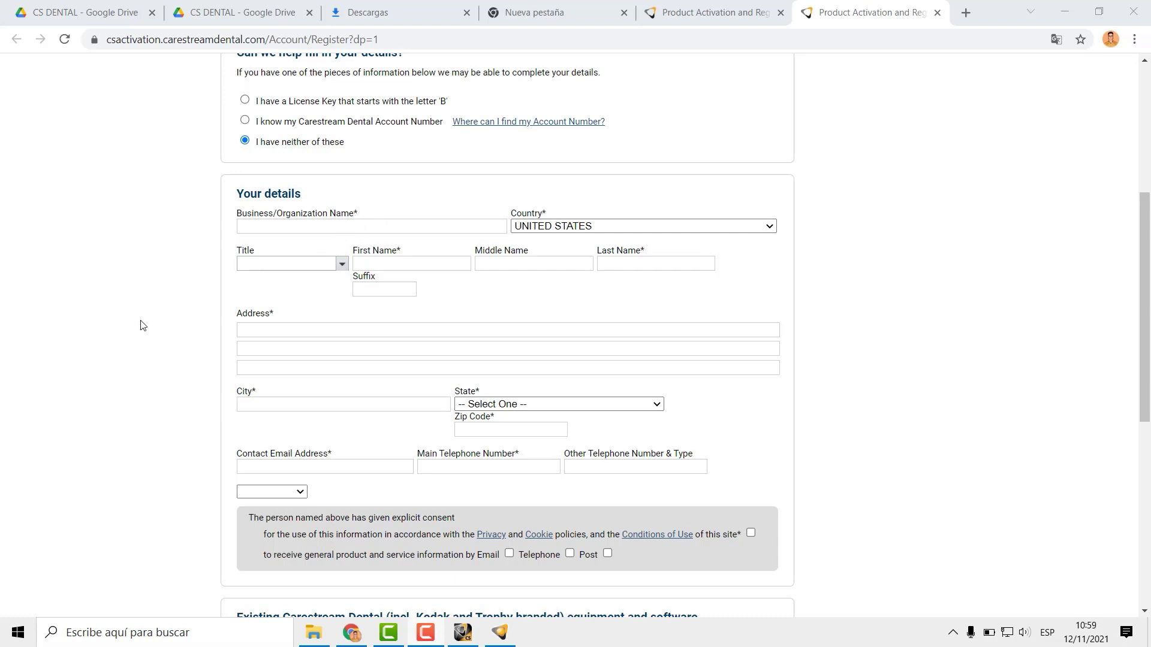
scroll(143, 326, "down", 3)
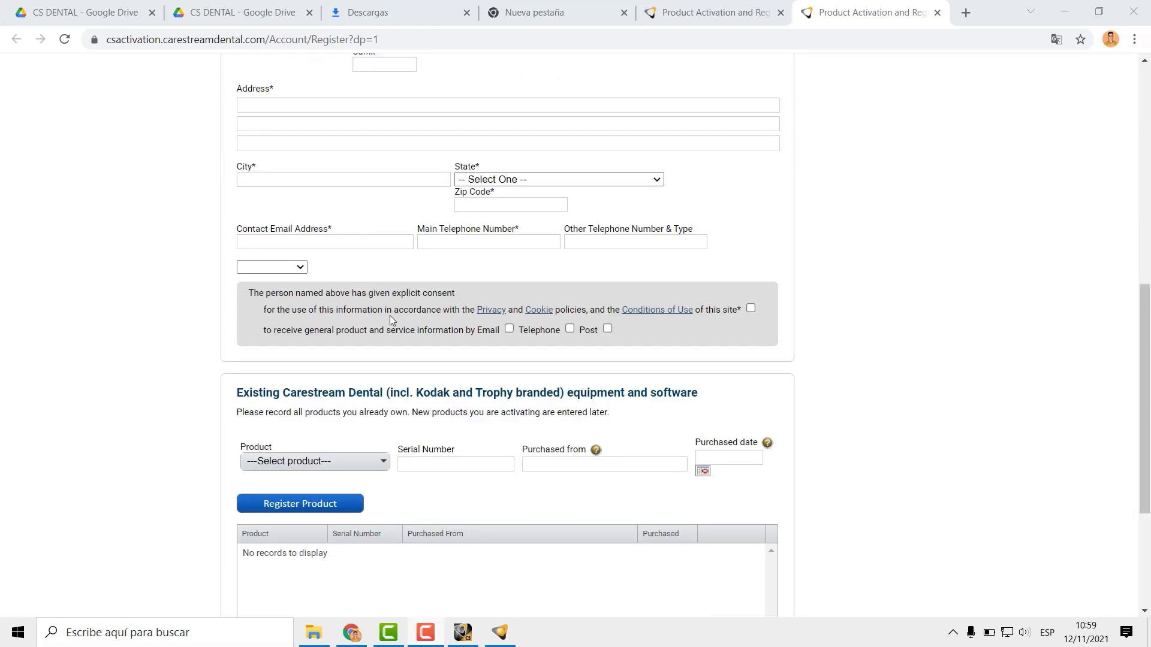
left_click(751, 309)
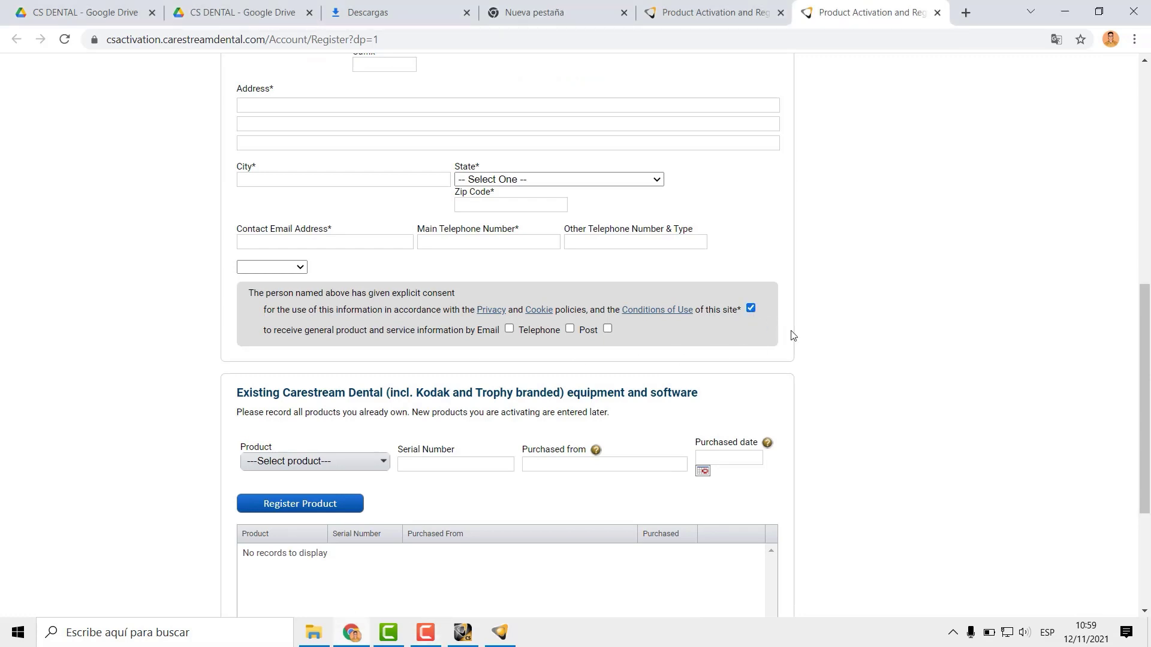
scroll(792, 331, "down", 3)
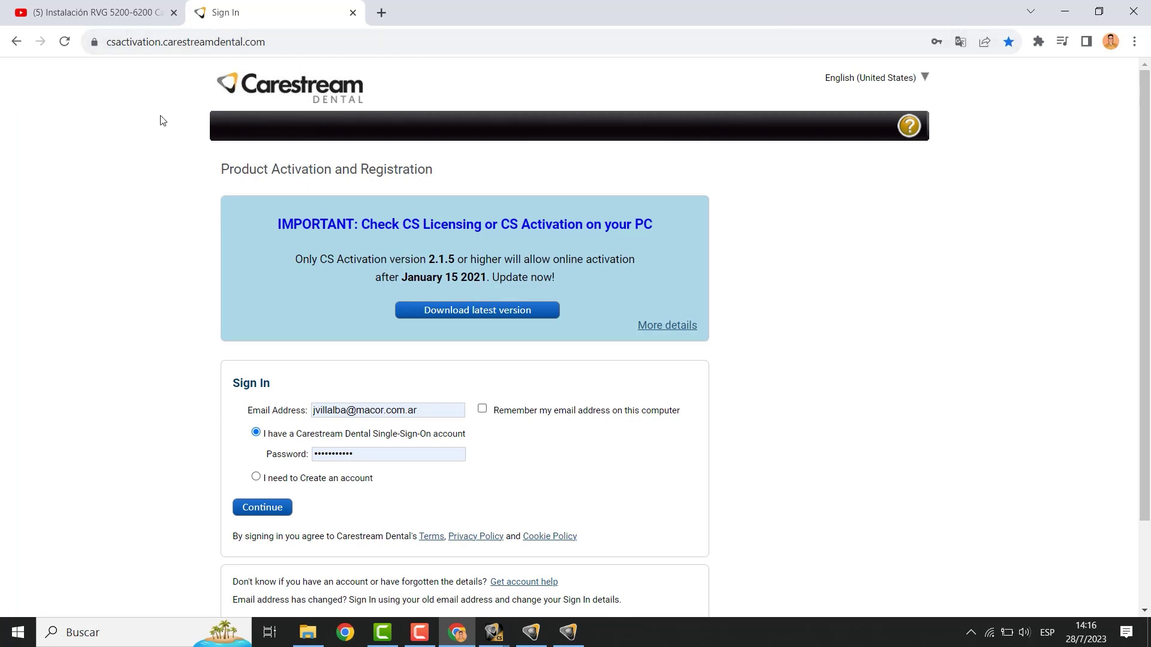
- Sign in with the existing Carestream Dental account and choose to activate a License Code for Kodak Dental Imaging Software or CS Imaging
left_click(258, 511)
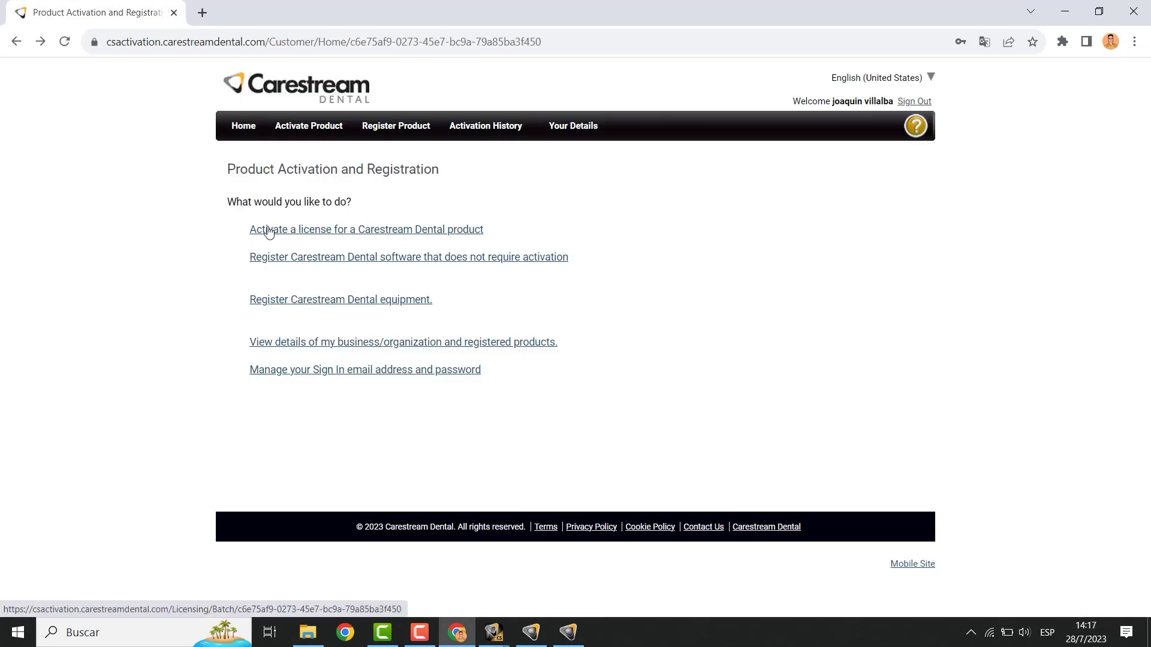
left_click(279, 231)
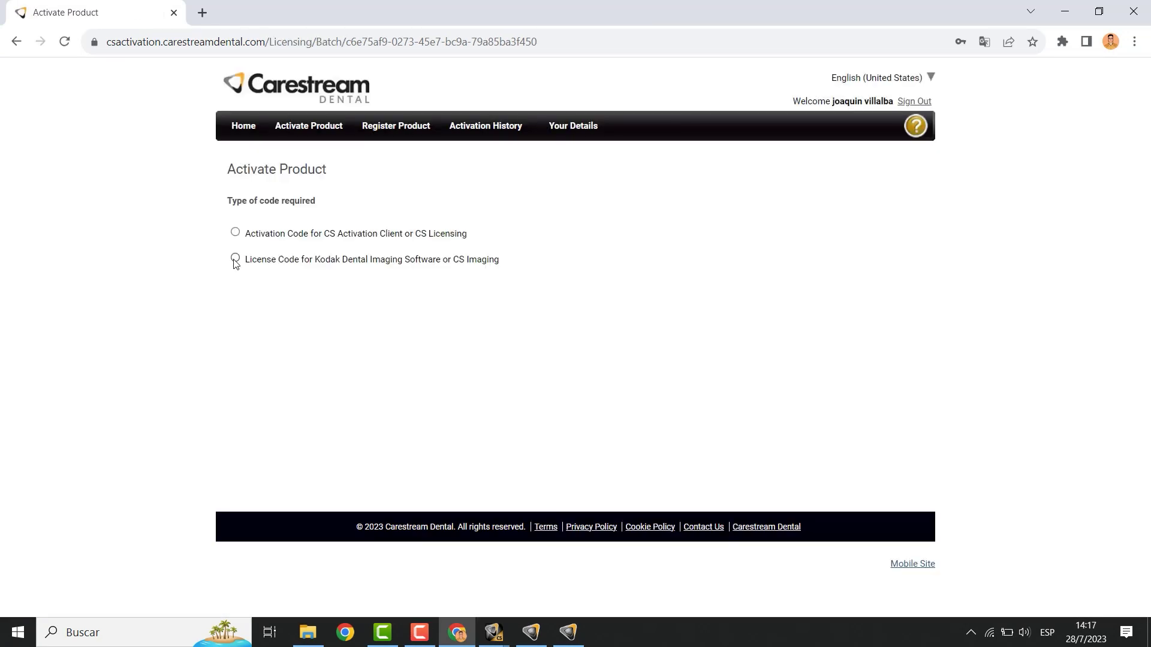
left_click(235, 259)
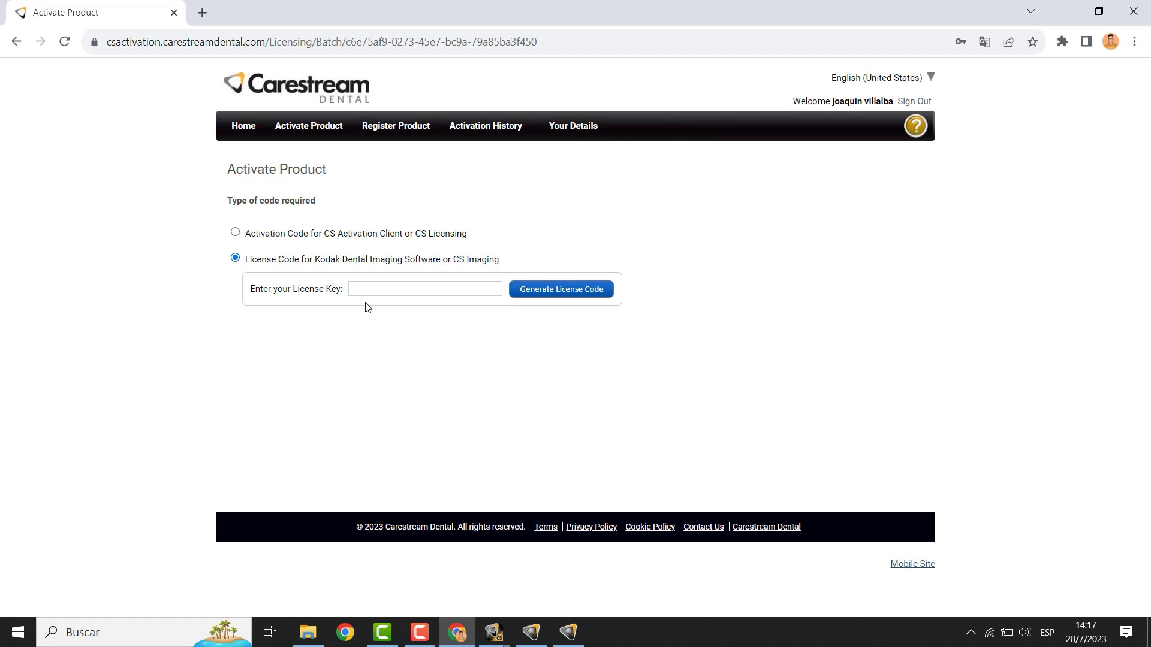
- Switch to the CS Imaging license dialog and copy its preset license number
mouse_move(581, 634)
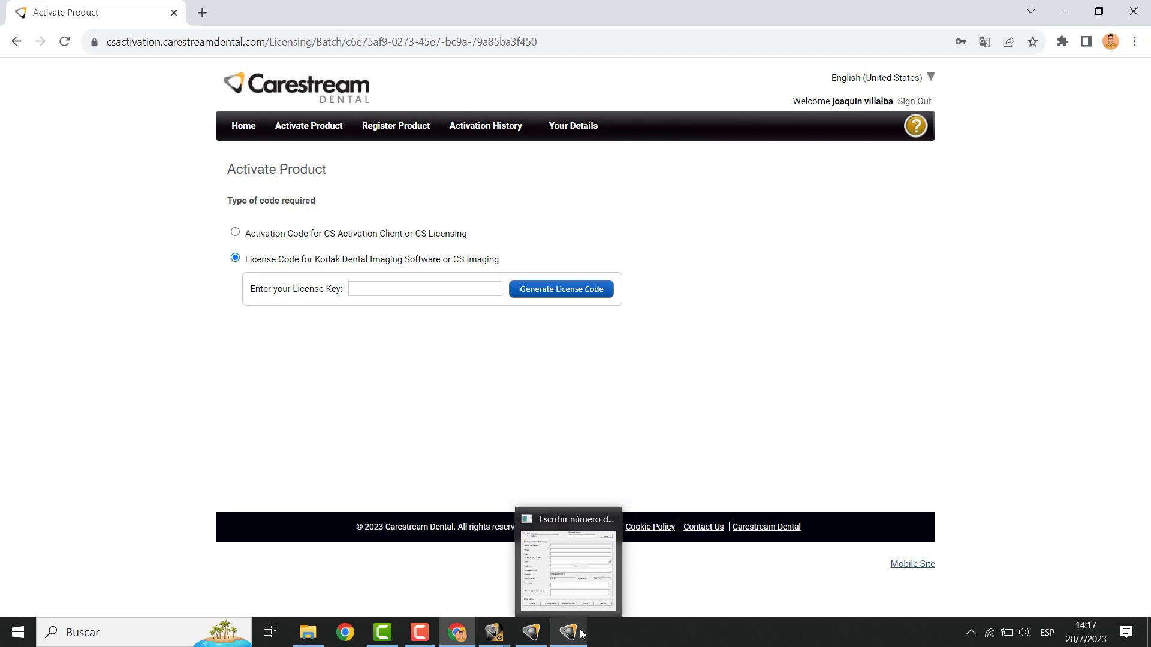
left_click(578, 595)
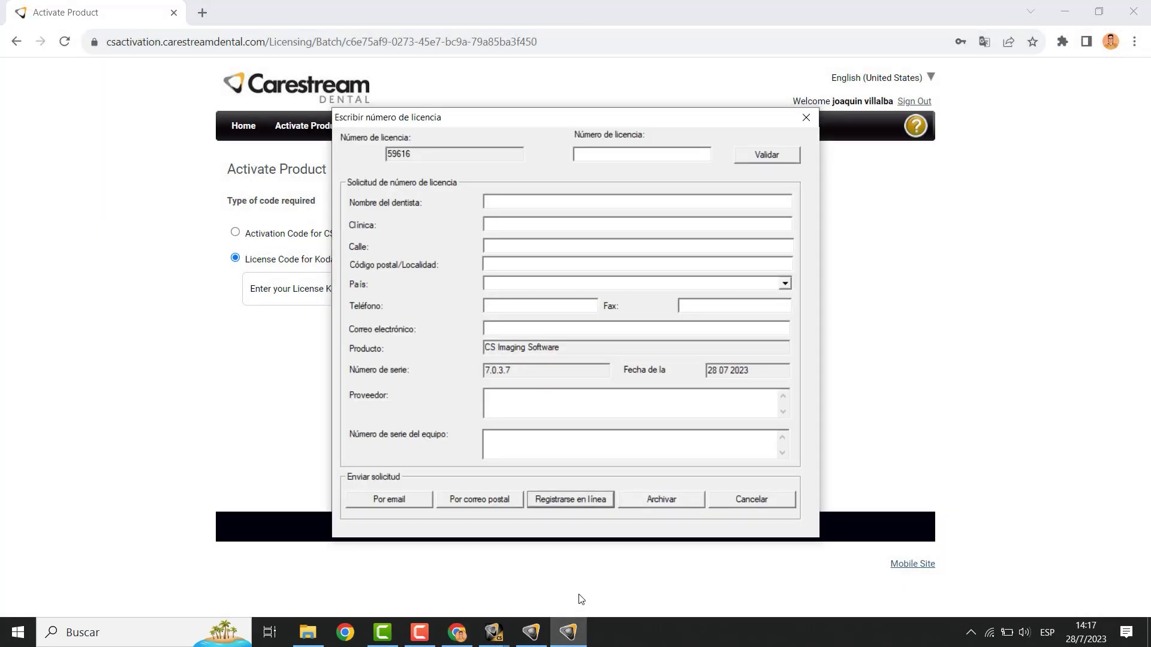
key("Tab")
key("ctrl+c")
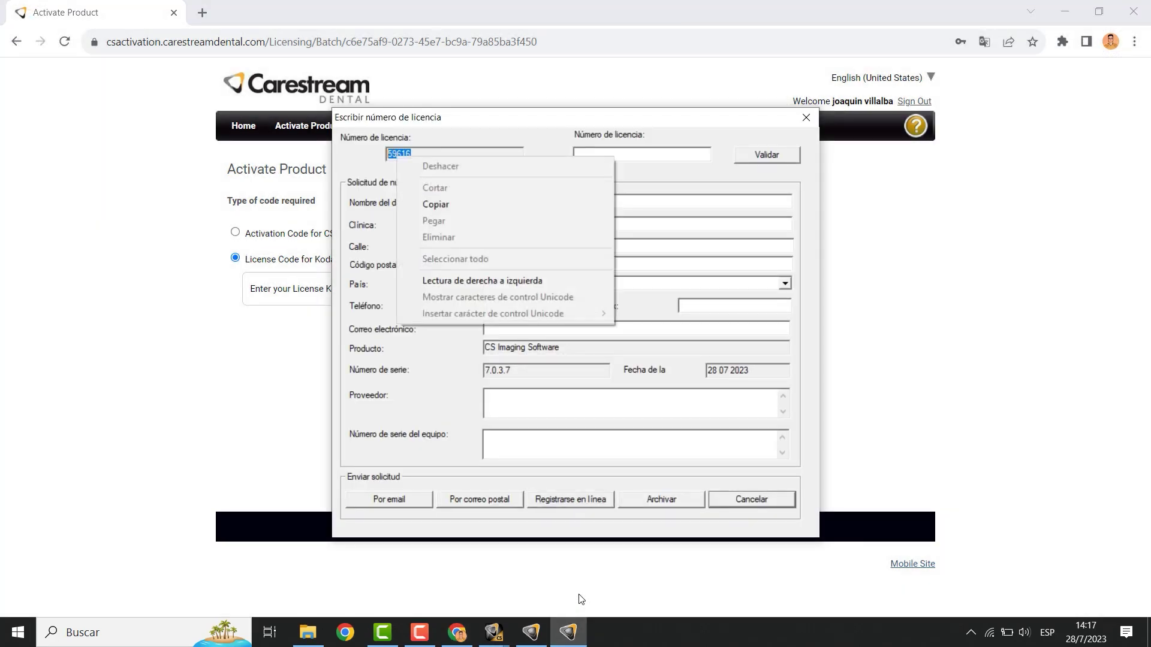
key("Menu")
key("Down")
key("Return")
- Back in Chrome, paste the copied number as the License Key and generate the license code
left_click(254, 338)
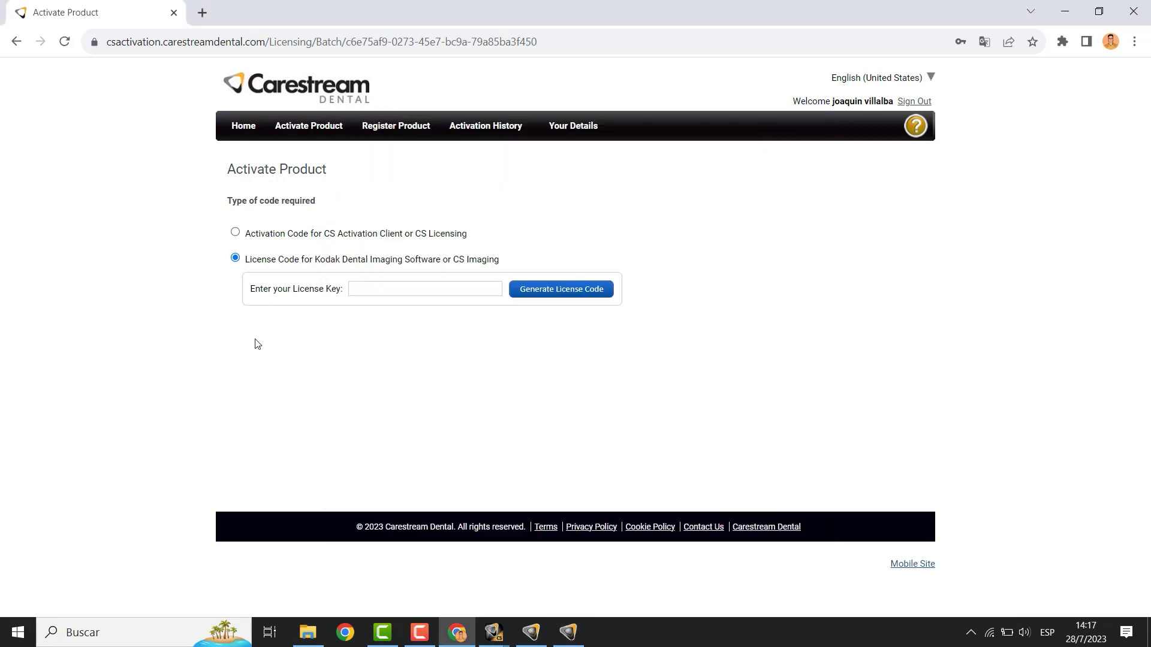
right_click(473, 288)
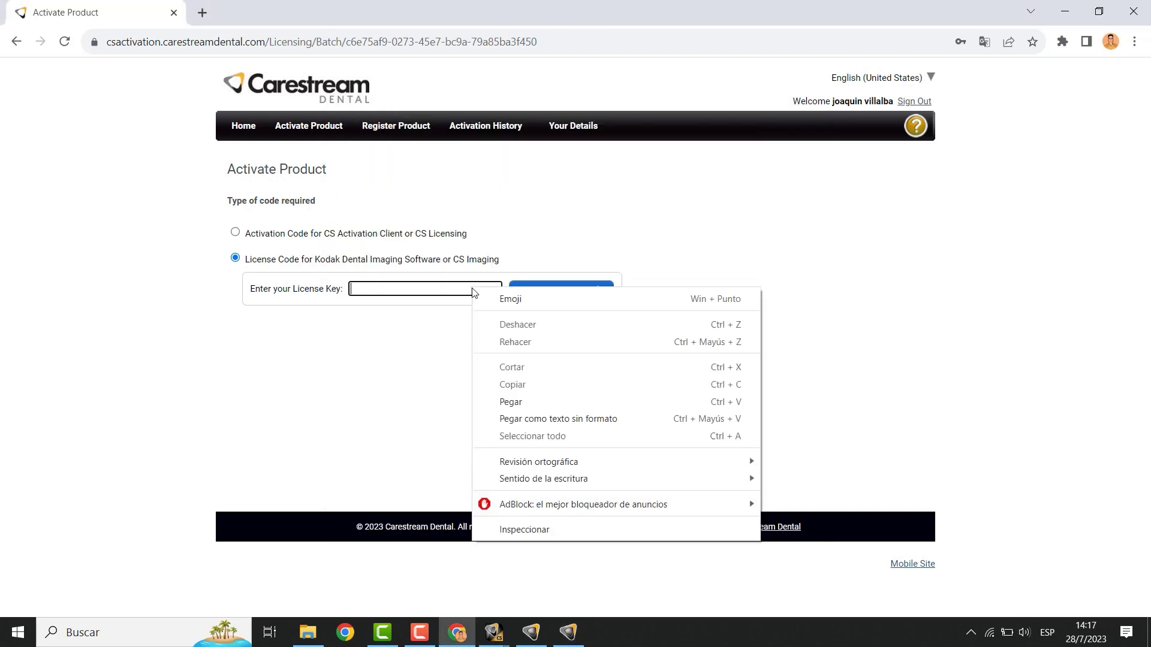
left_click(520, 404)
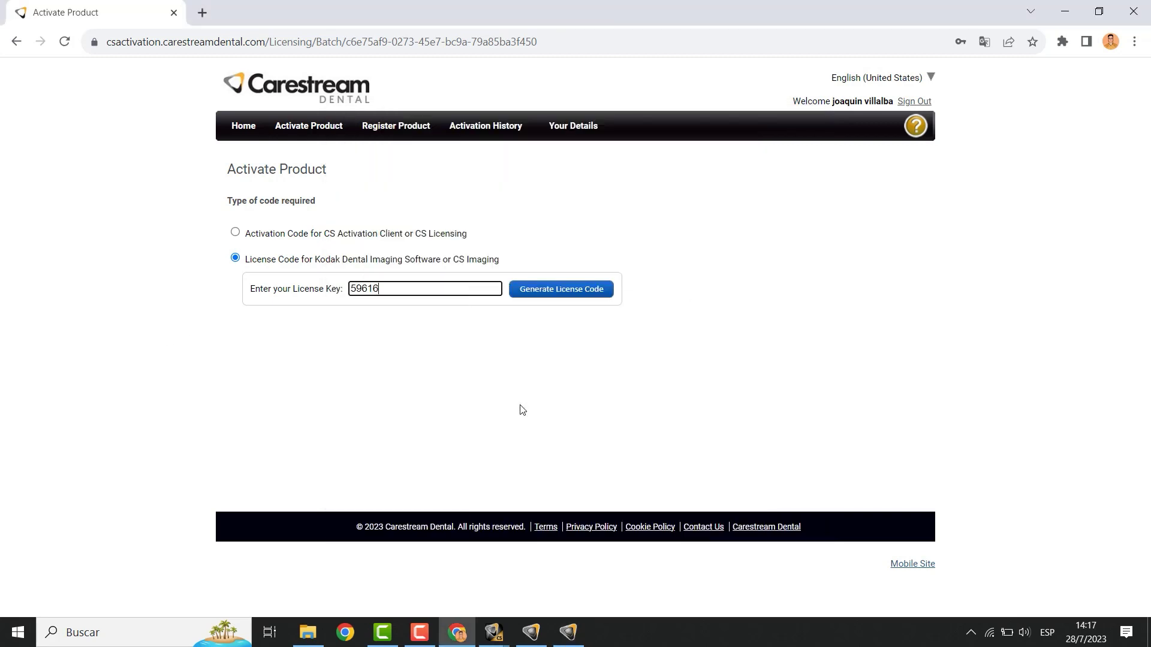
left_click(559, 292)
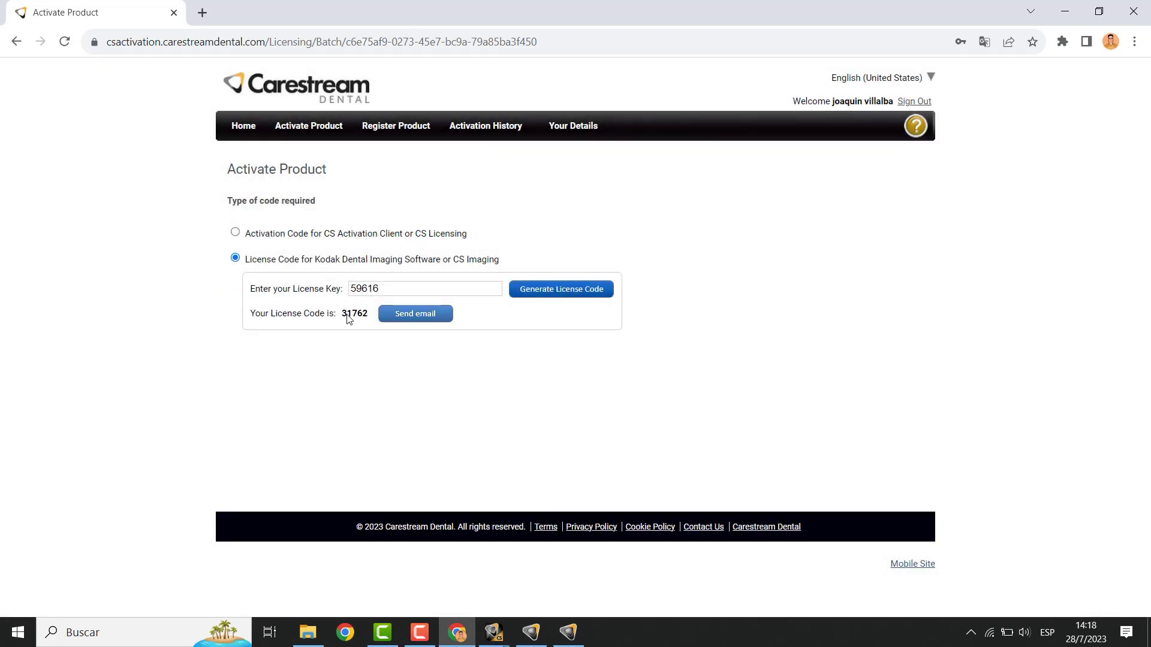
- Copy the generated license code from the Activate Product page
left_click_drag(343, 317, 362, 318)
right_click(363, 318)
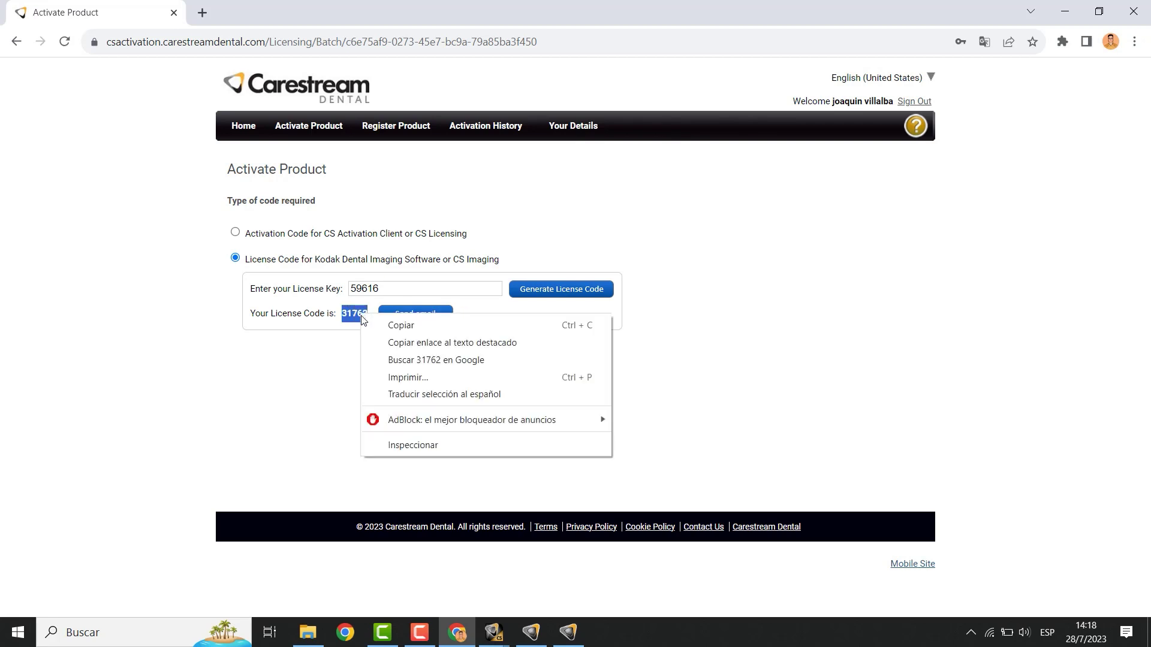
left_click(393, 329)
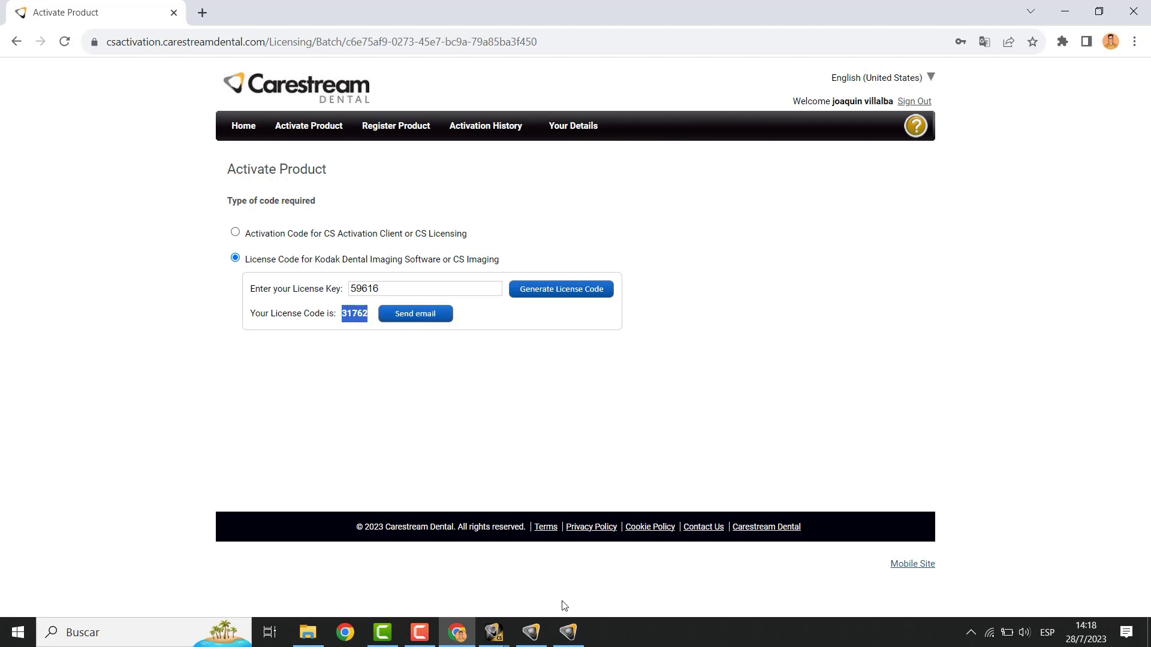
- Paste the license code into the empty license number field of the CS Imaging dialog, validate it, and return to CS Imaging Software
left_click(574, 640)
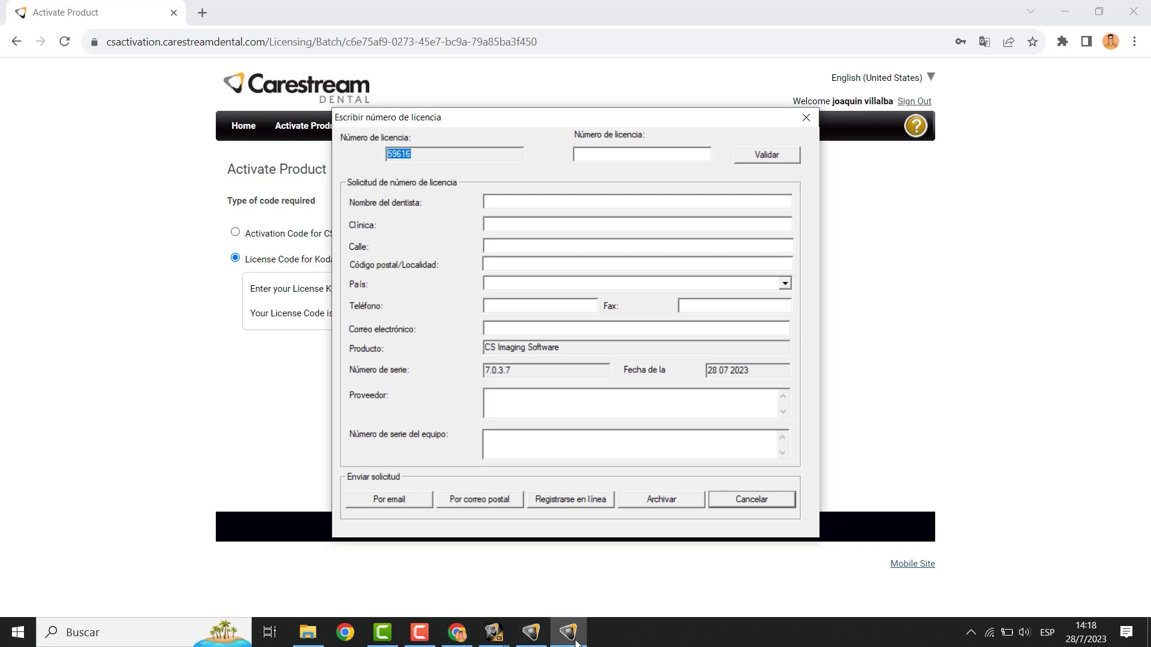
key("Tab")
key("shift+F10")
key("Down")
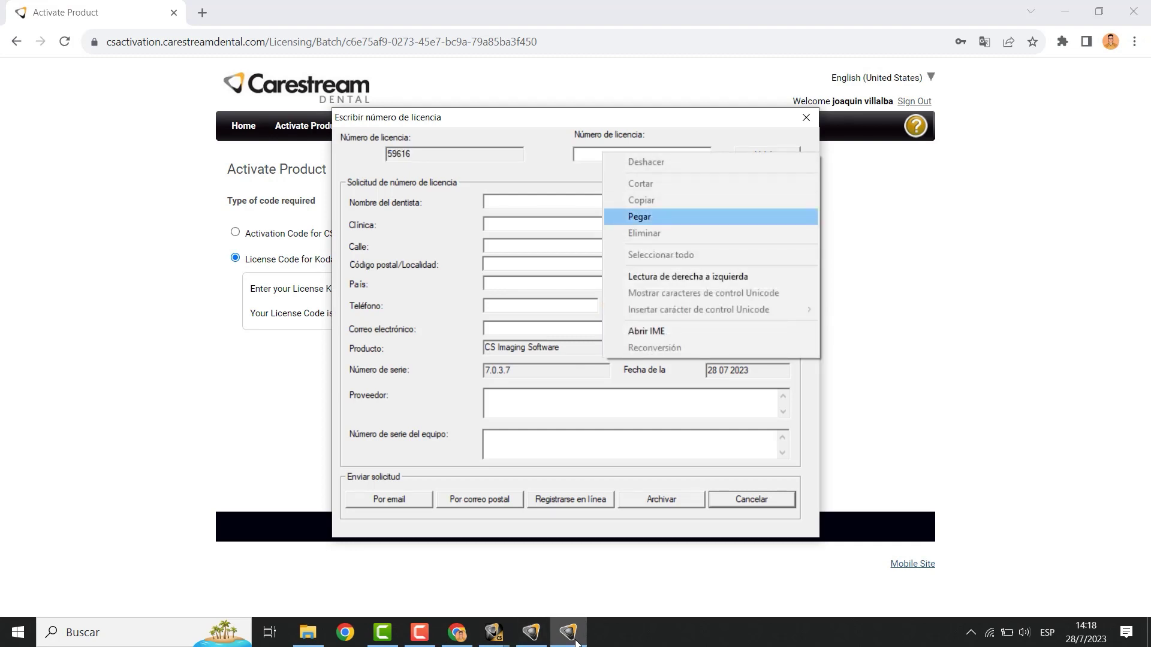
key("Return")
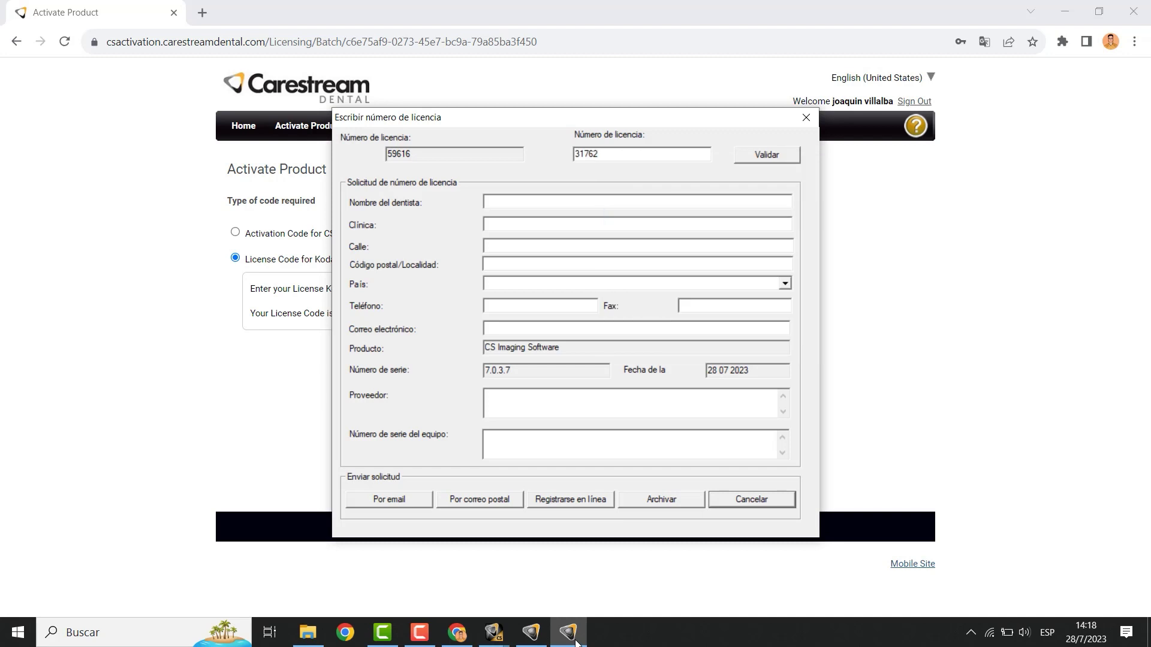
left_click(568, 637)
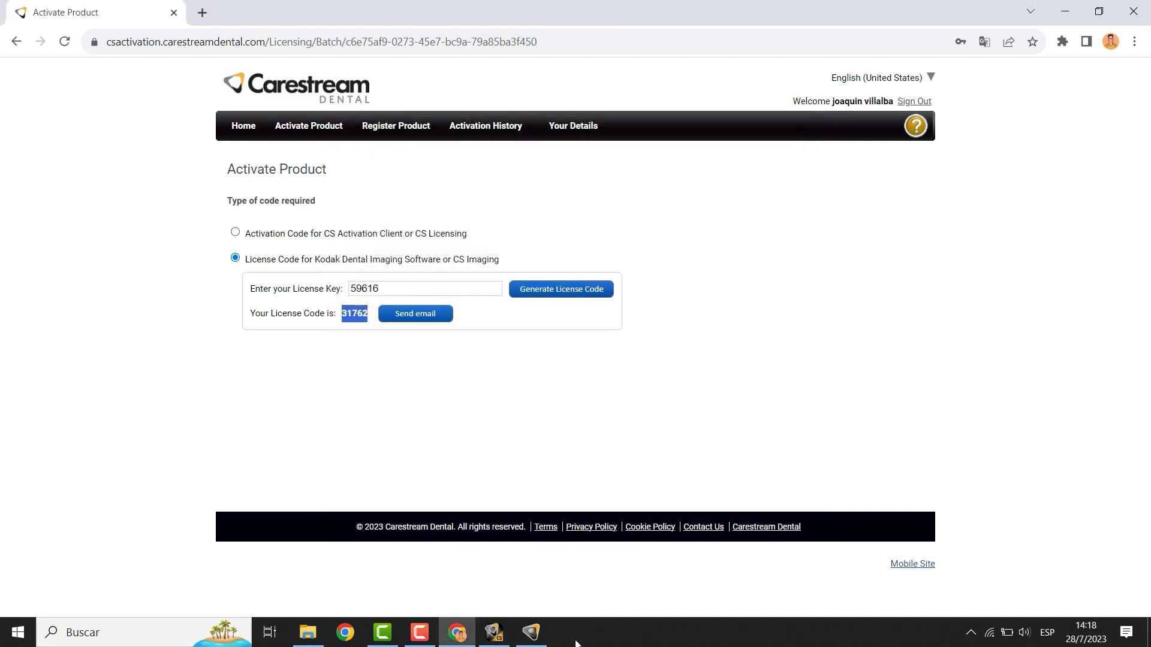
left_click(533, 633)
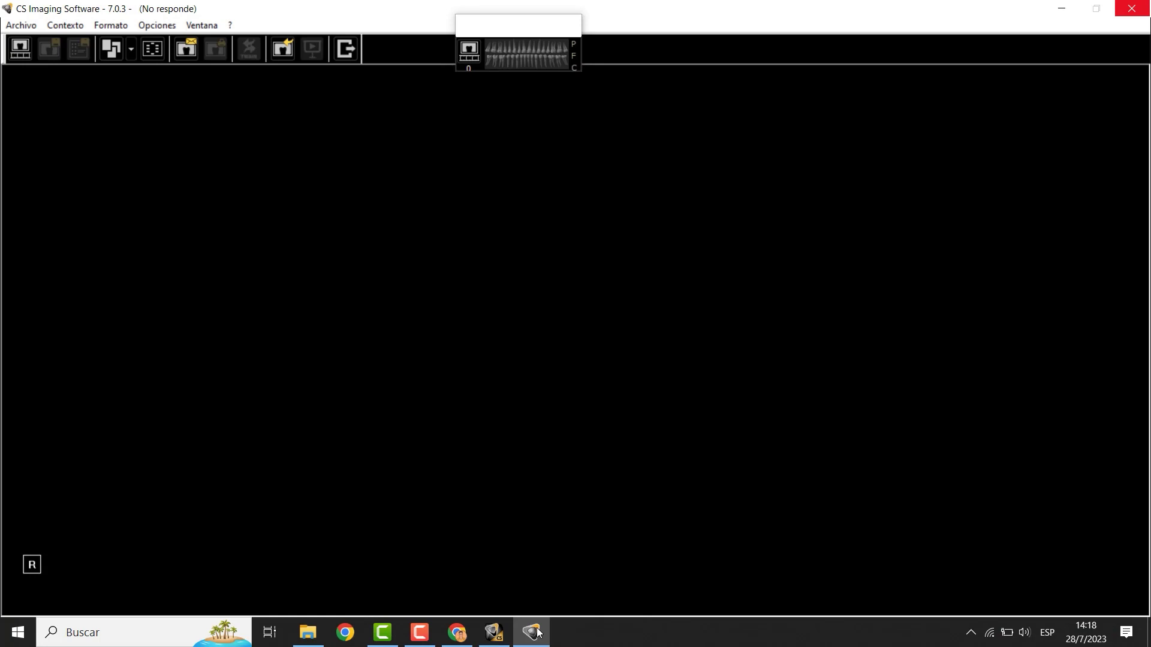